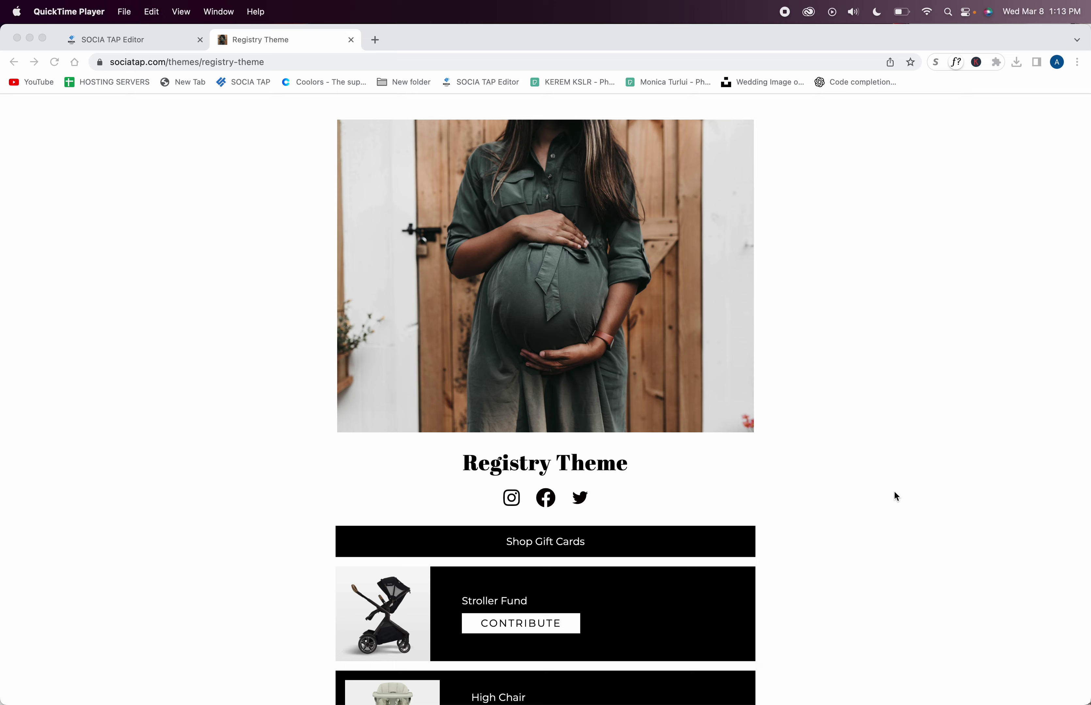
# Scroll through the registry page and open the Shop Gift Cards sublink page
pyautogui.scroll(-10, 894, 492)
pyautogui.scroll(-2, 896, 496)
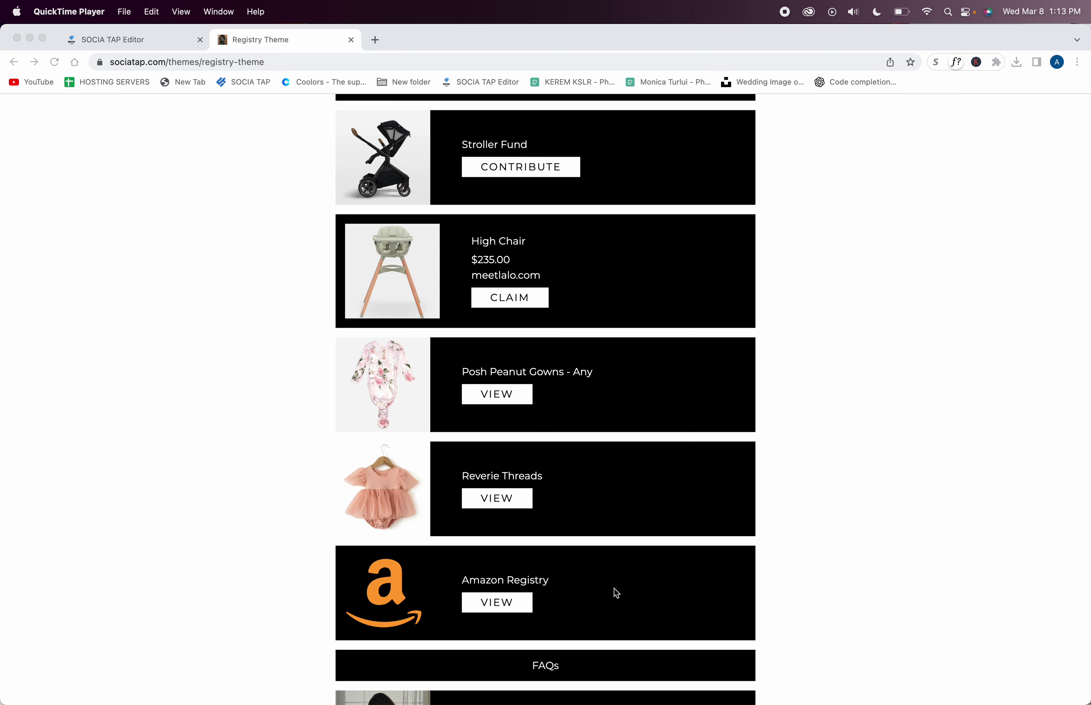
pyautogui.scroll(5, 616, 593)
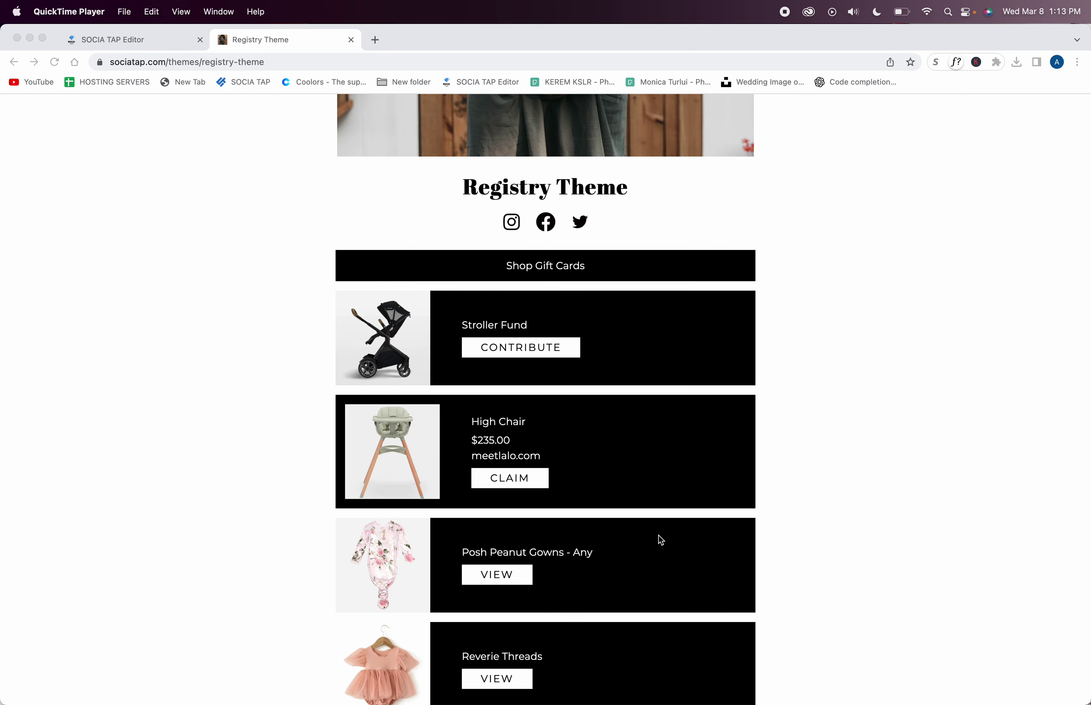
pyautogui.scroll(-2, 659, 536)
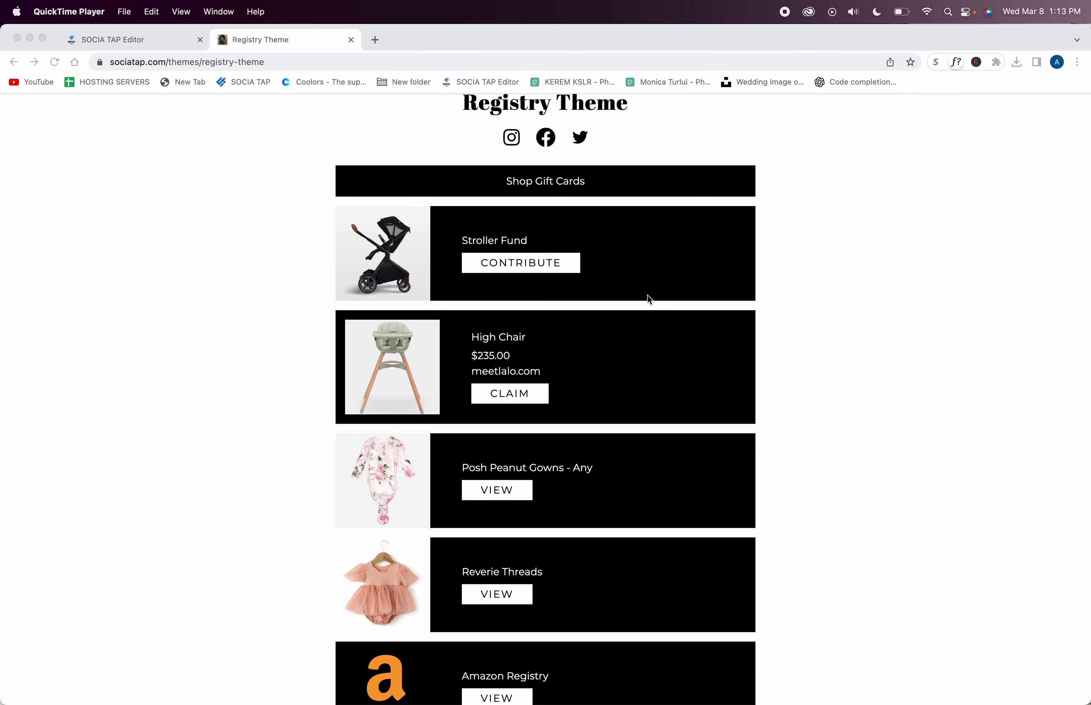
pyautogui.scroll(10, 648, 296)
pyautogui.scroll(-9, 548, 328)
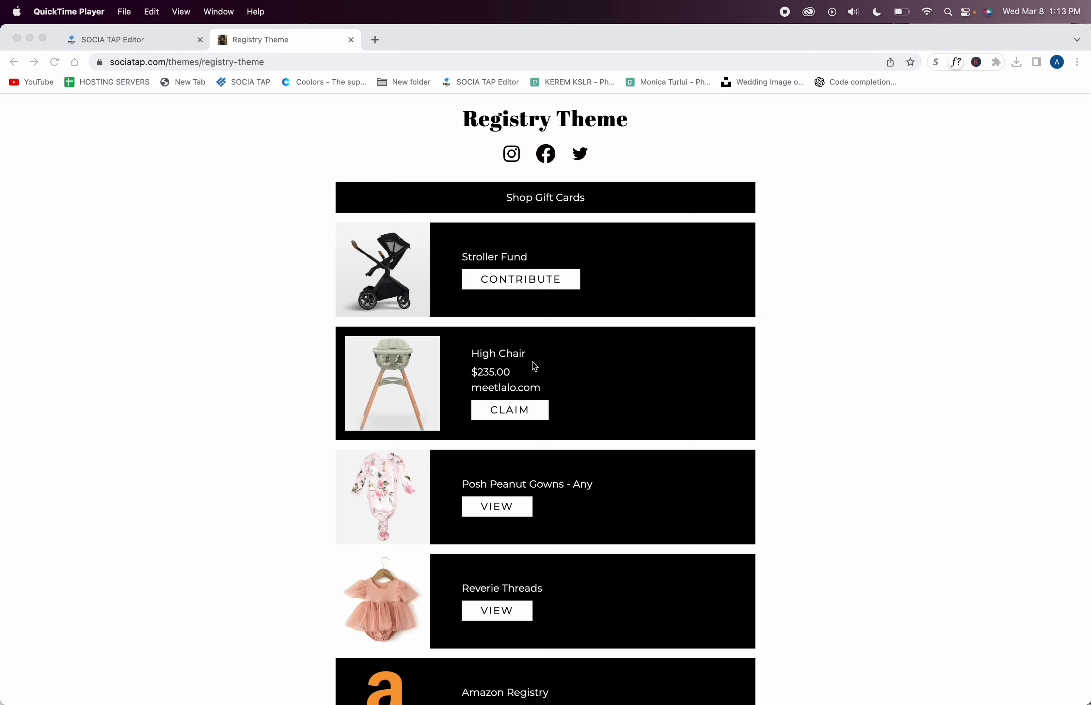
pyautogui.scroll(-3, 534, 366)
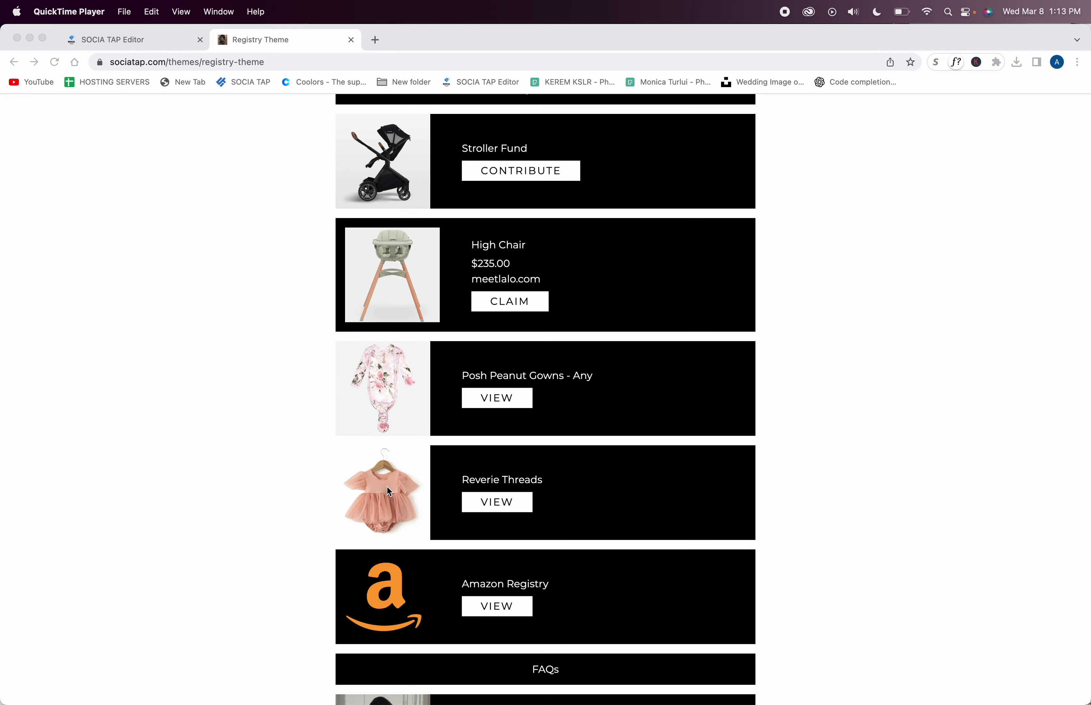
pyautogui.scroll(-3, 386, 501)
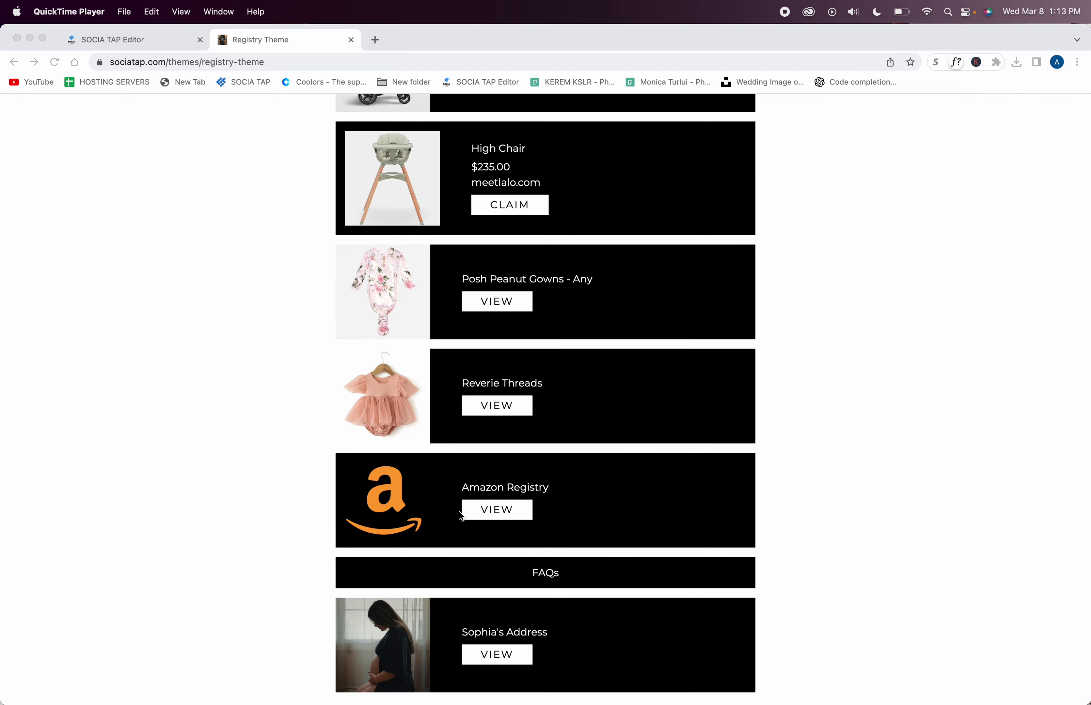
pyautogui.scroll(15, 459, 512)
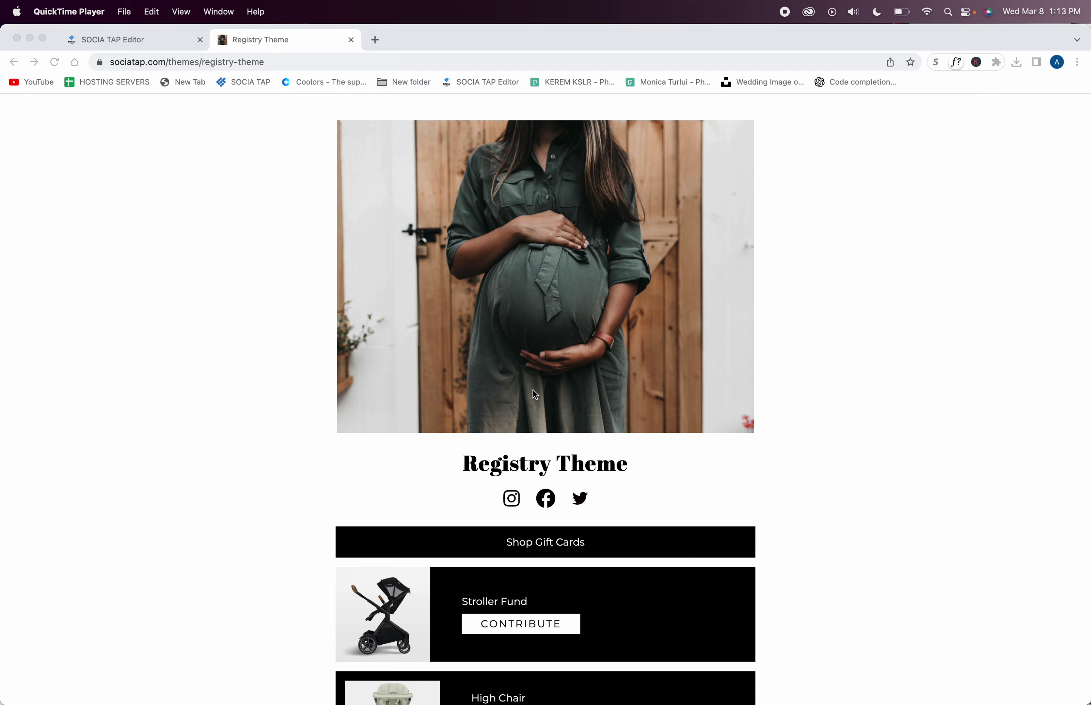
pyautogui.scroll(-5, 532, 389)
pyautogui.click(761, 322)
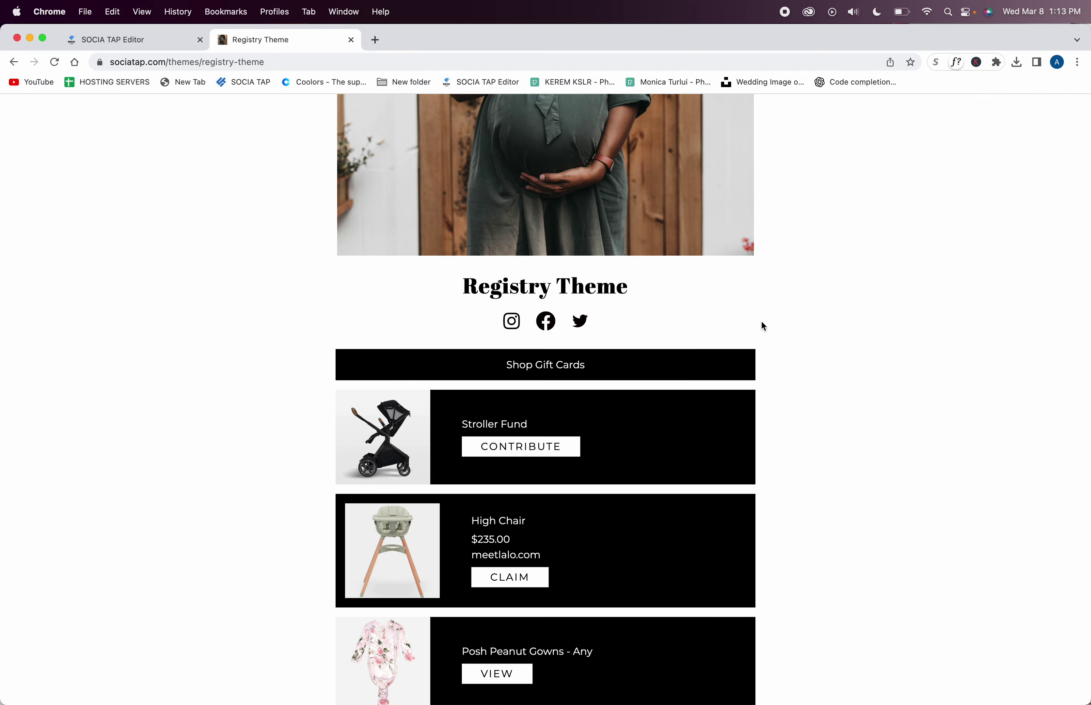
pyautogui.click(562, 368)
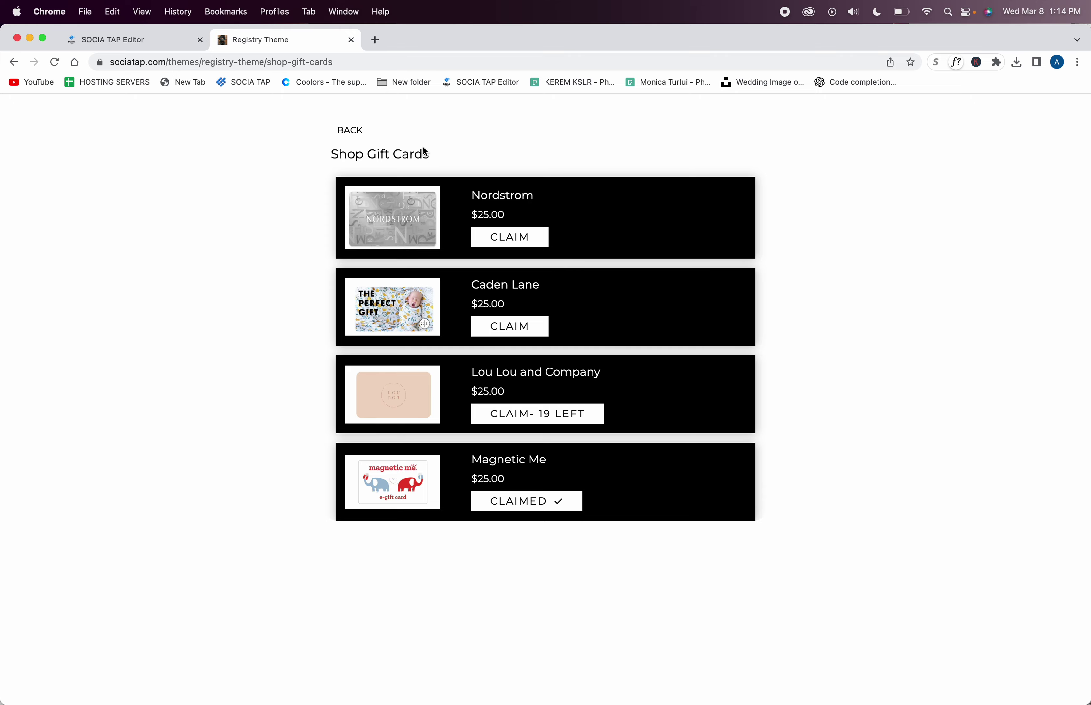
# Return to the main registry page and scroll through its item cards
pyautogui.click(350, 130)
pyautogui.scroll(-5, 564, 376)
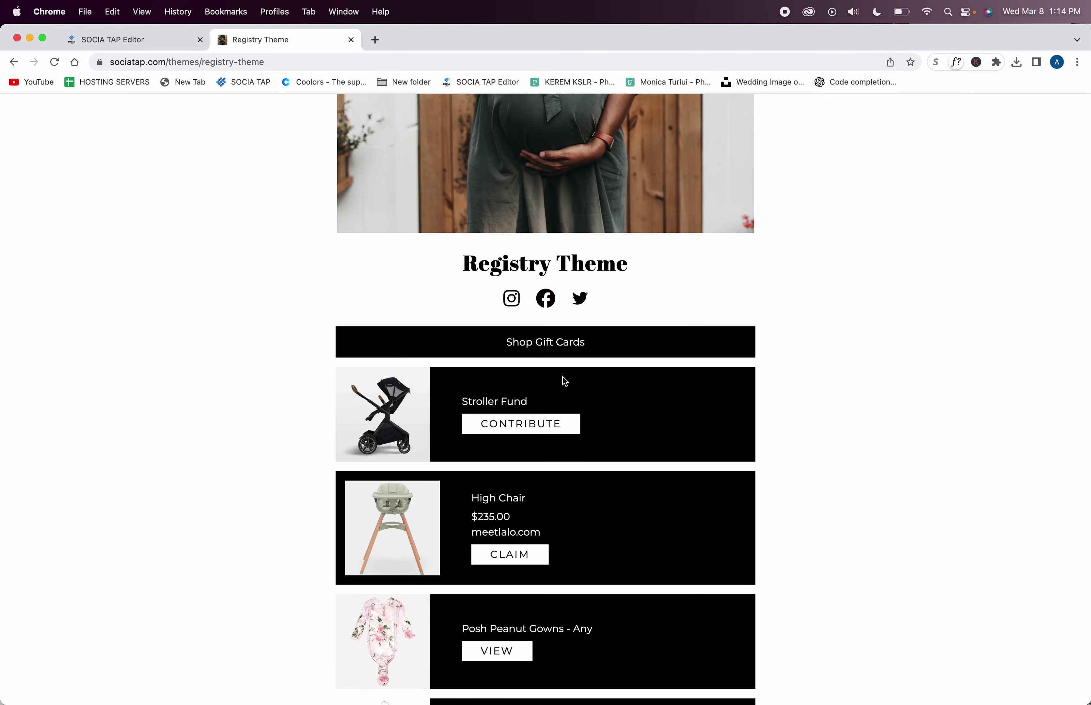
pyautogui.scroll(-5, 570, 348)
pyautogui.scroll(1, 697, 314)
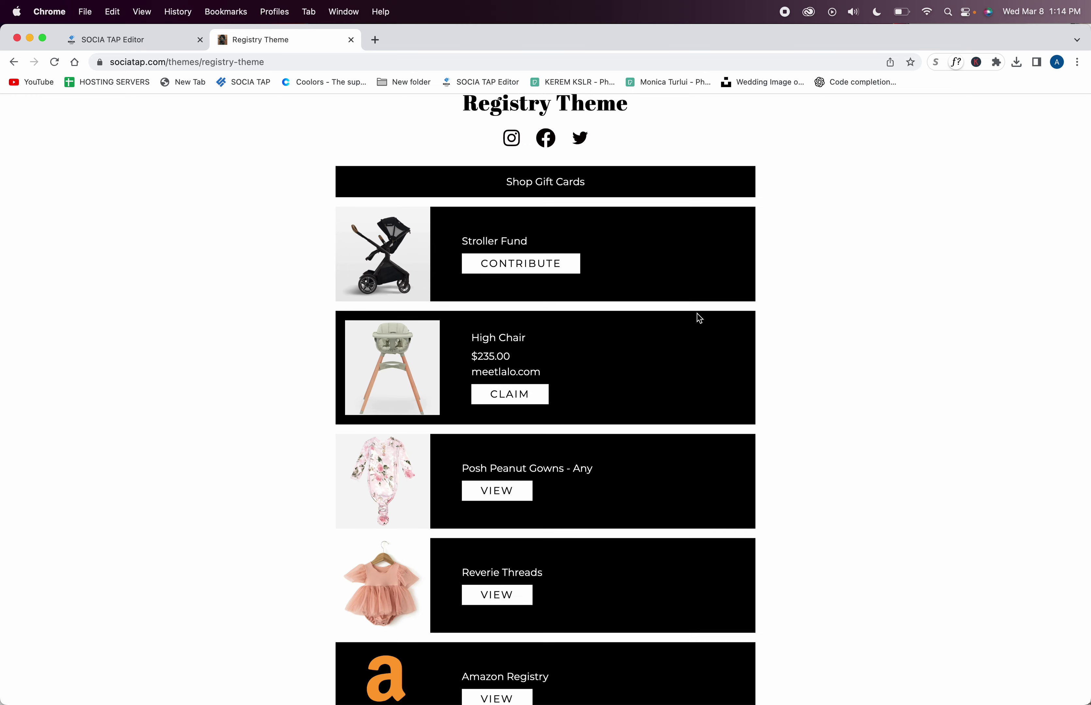
pyautogui.scroll(1, 698, 317)
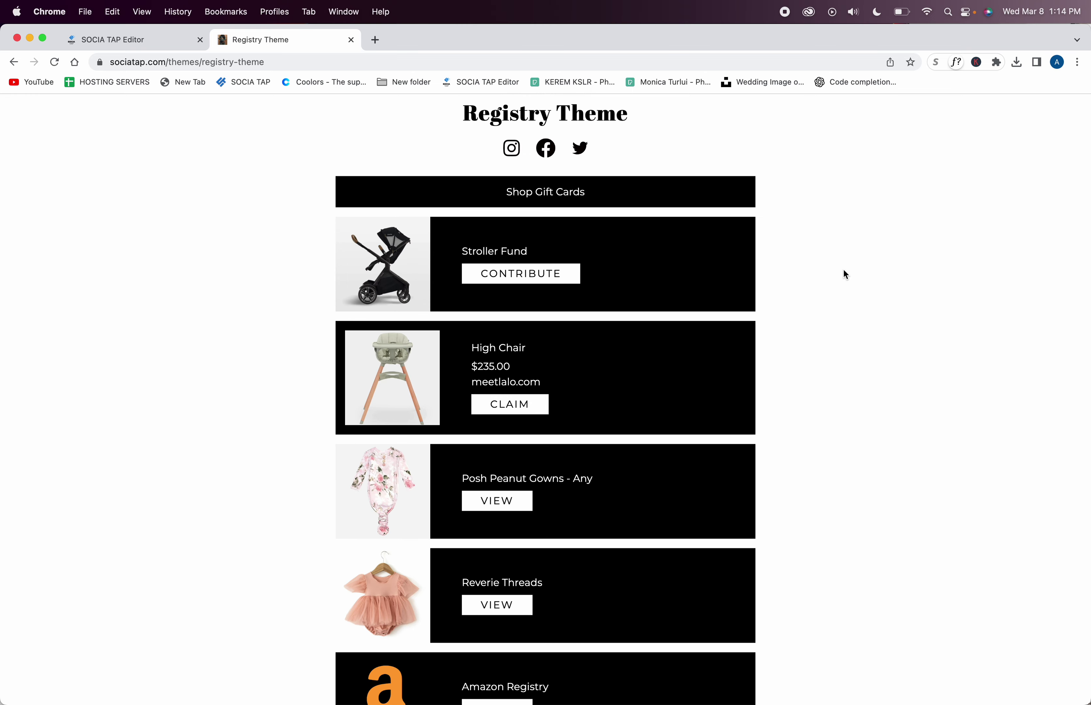
pyautogui.scroll(6, 843, 271)
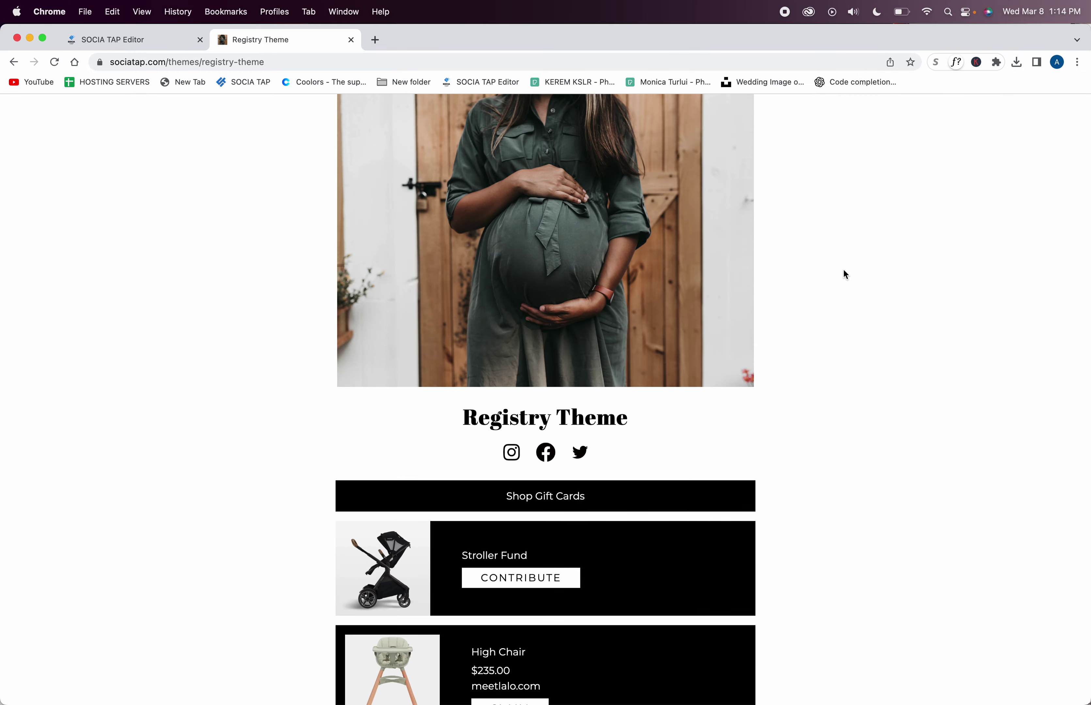
pyautogui.scroll(-6, 843, 270)
pyautogui.scroll(-5, 843, 275)
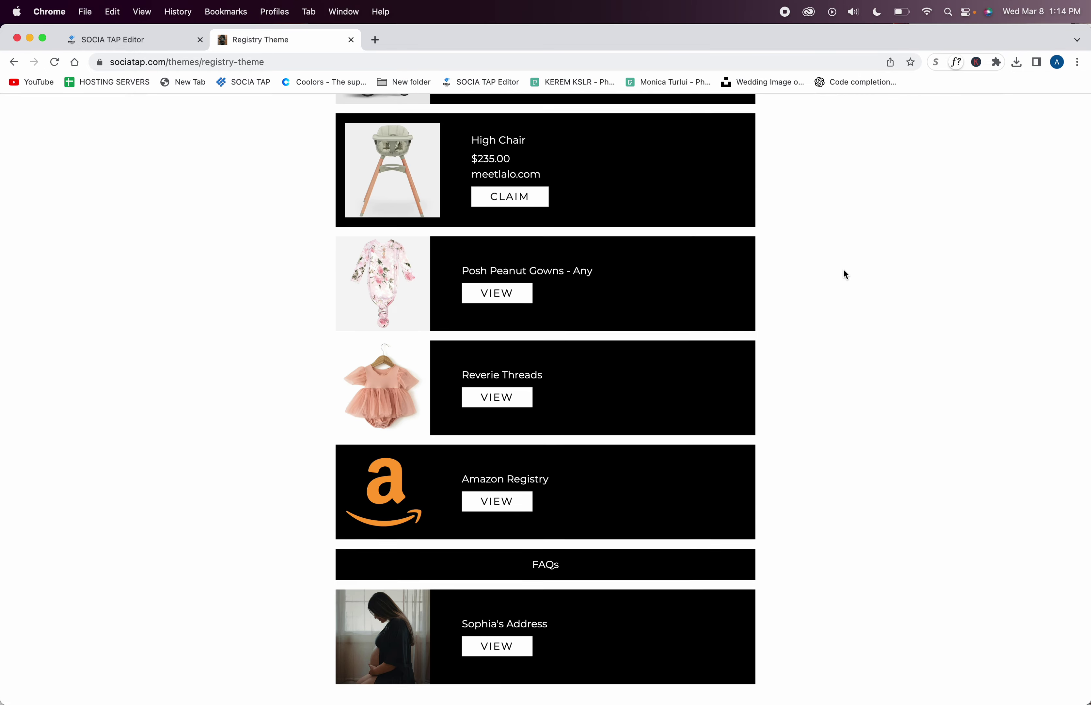
pyautogui.scroll(9, 843, 275)
pyautogui.scroll(-5, 845, 273)
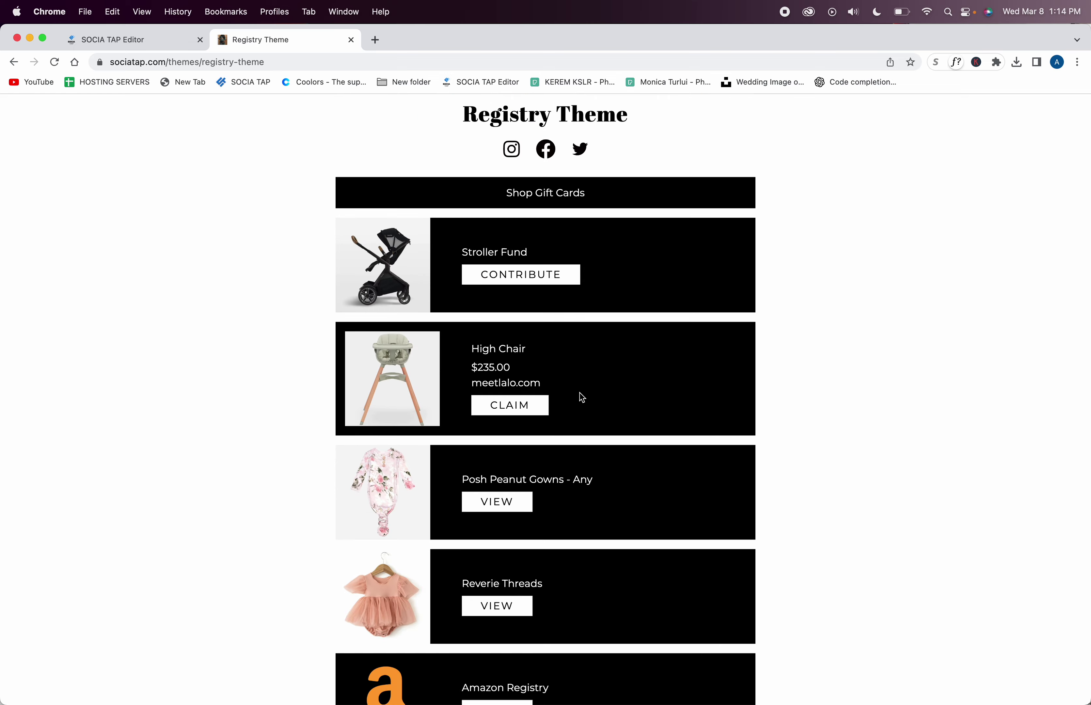
# Claim the High Chair to show its sign-up form, then return to the registry tab
pyautogui.click(510, 408)
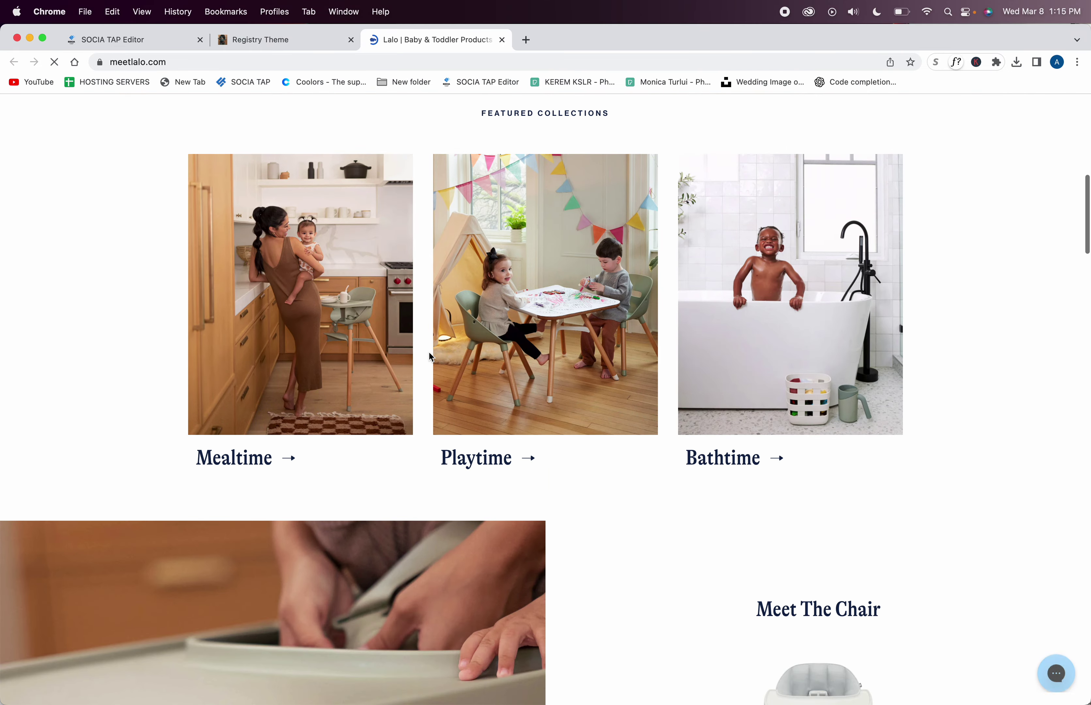
pyautogui.scroll(8, 445, 329)
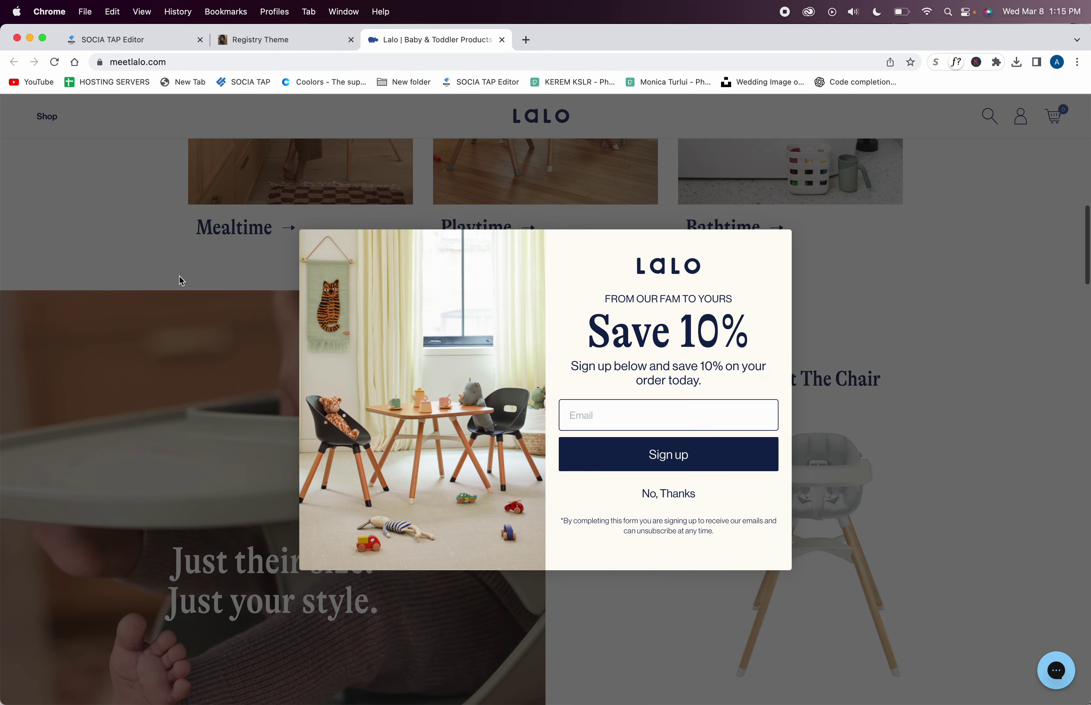
pyautogui.click(254, 42)
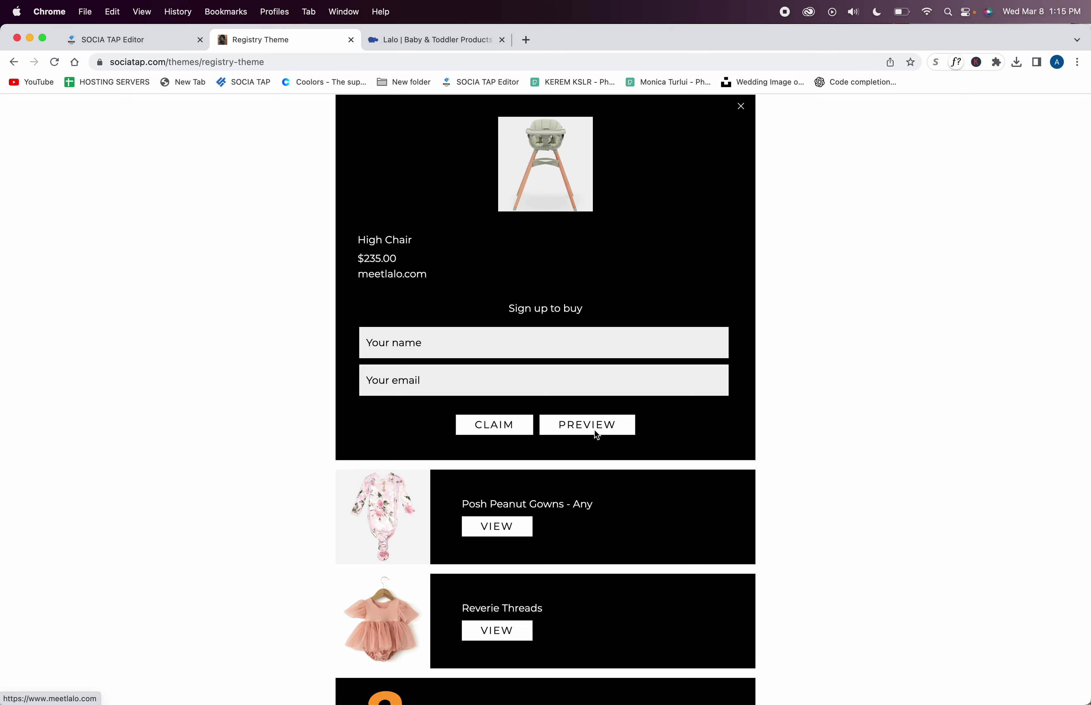
# Close the High Chair claim form with its X
pyautogui.click(743, 108)
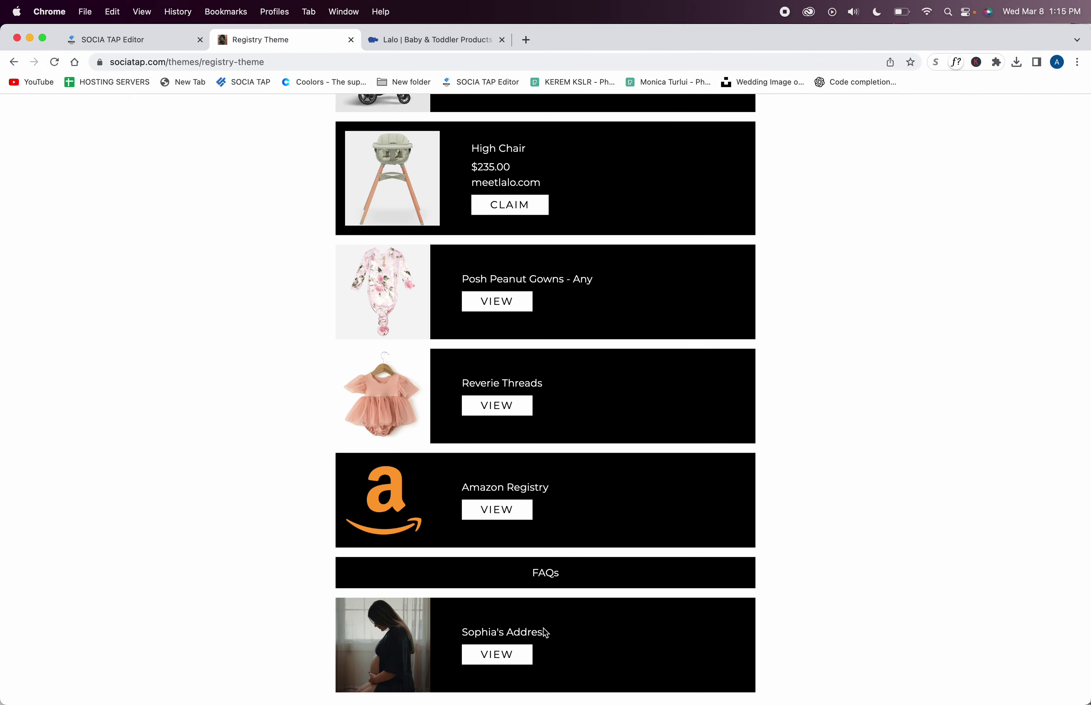
# View the address card's contact details, then close them
pyautogui.click(508, 657)
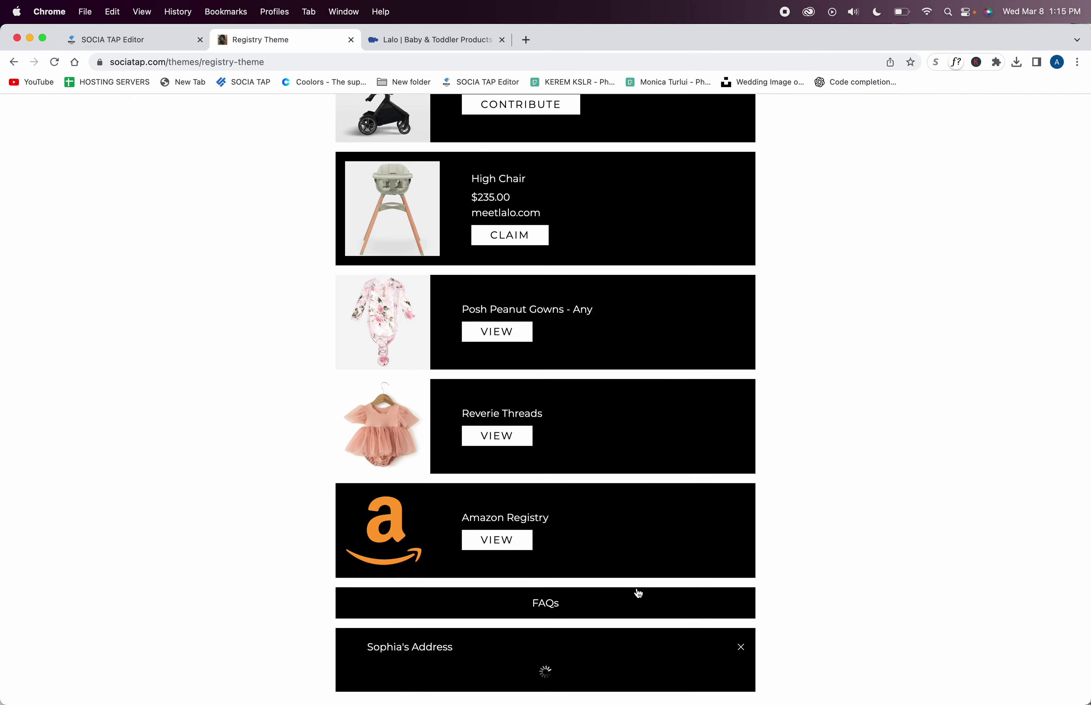
pyautogui.scroll(-6, 637, 592)
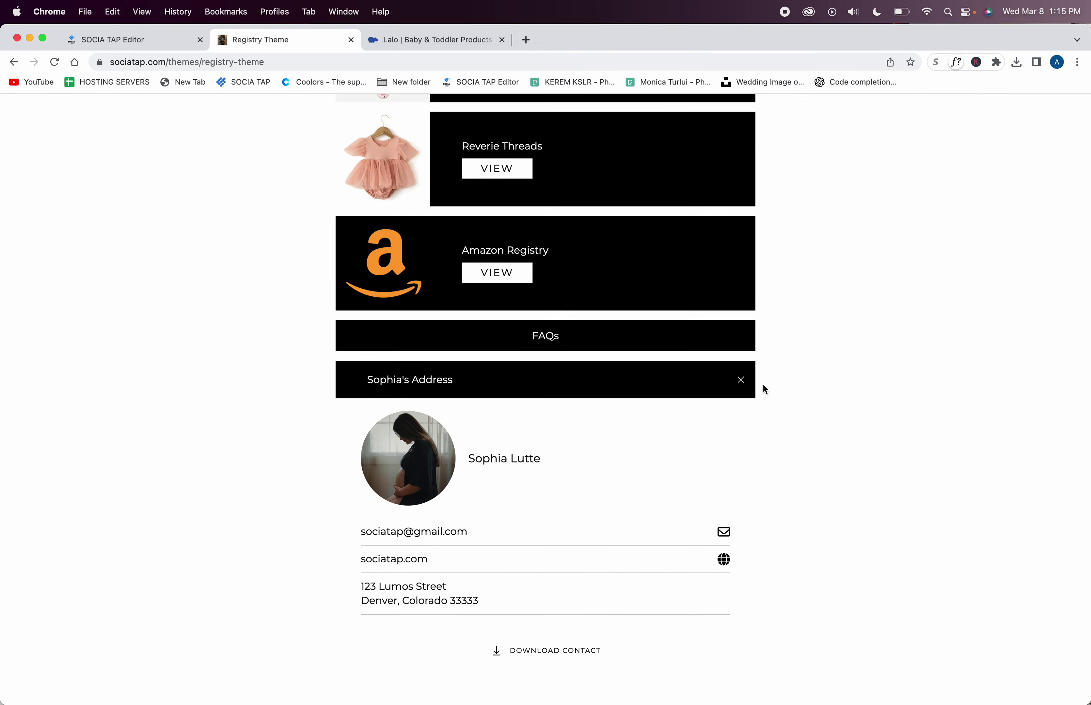
pyautogui.click(741, 381)
# Scroll back to the top and switch to the Socia Tap editor tab
pyautogui.scroll(10, 781, 429)
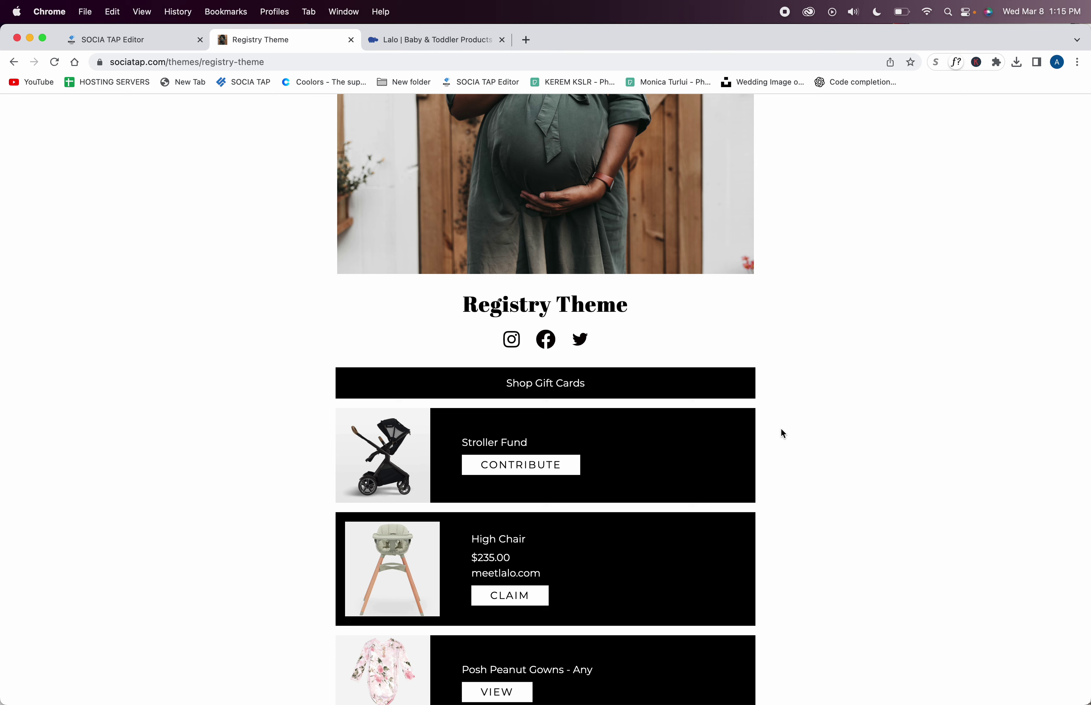
pyautogui.scroll(1, 782, 433)
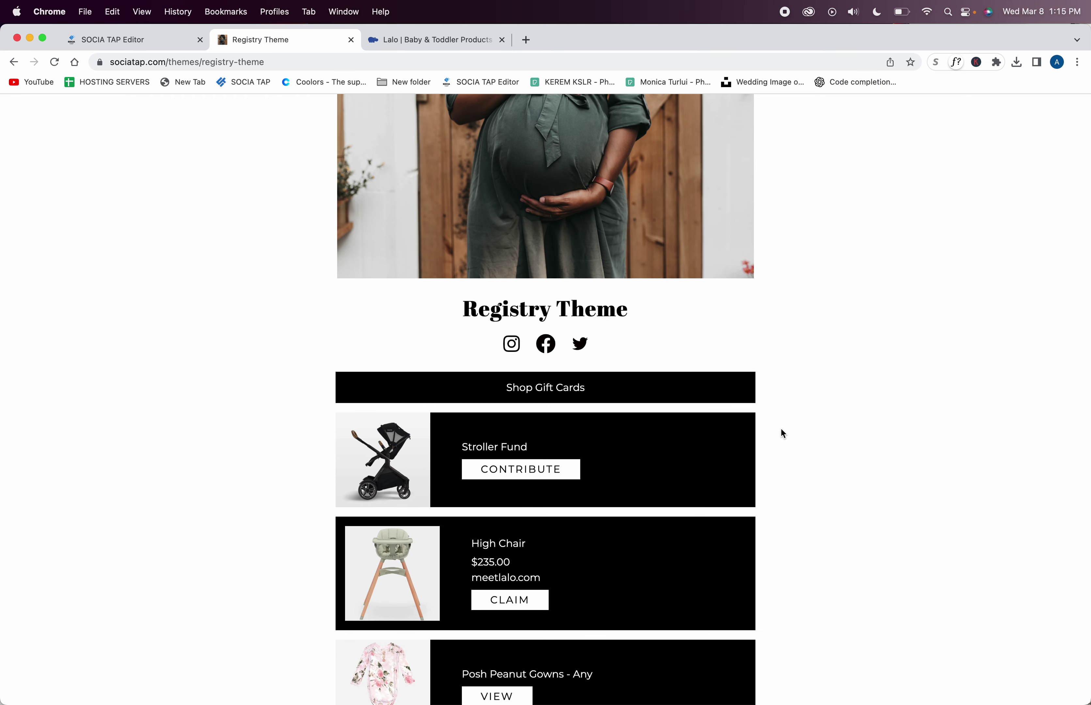
pyautogui.scroll(3, 781, 429)
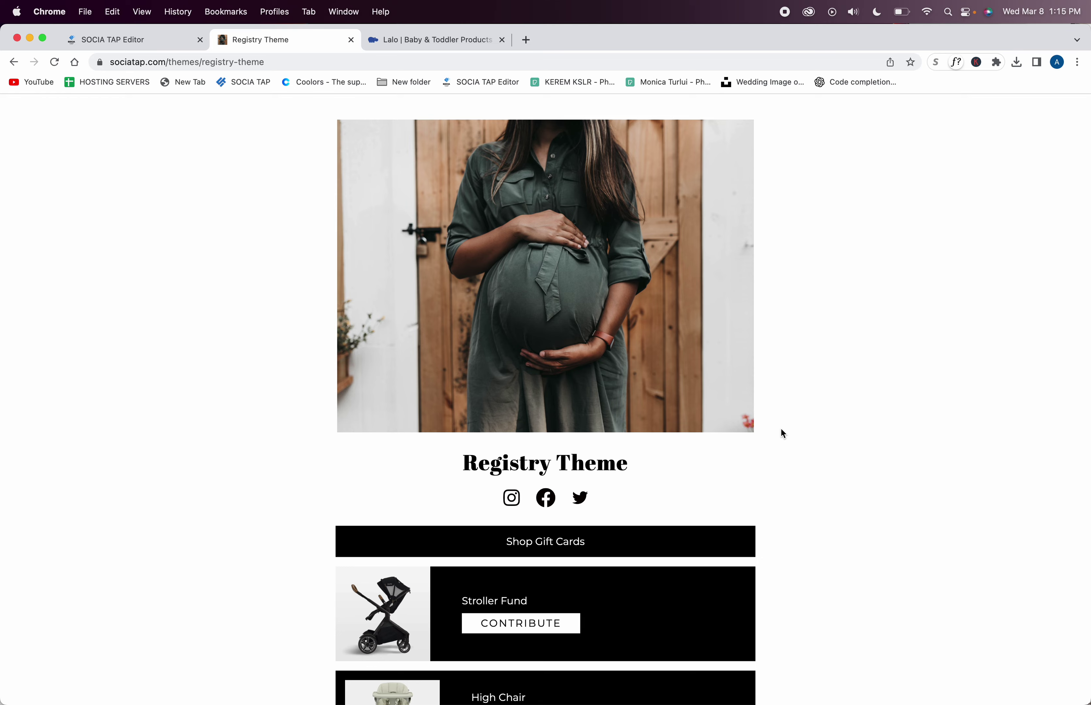
pyautogui.click(143, 41)
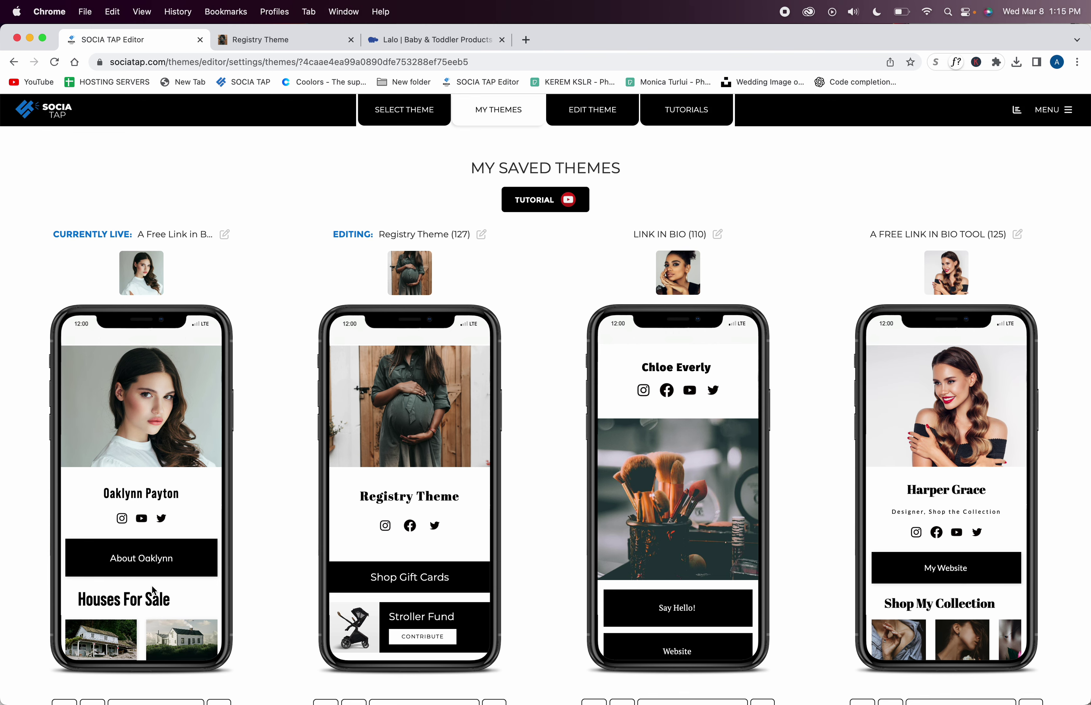
# Review the Registry Theme title and favicon settings, then return to the live Registry Theme page
pyautogui.scroll(-2, 152, 587)
pyautogui.scroll(-1, 151, 587)
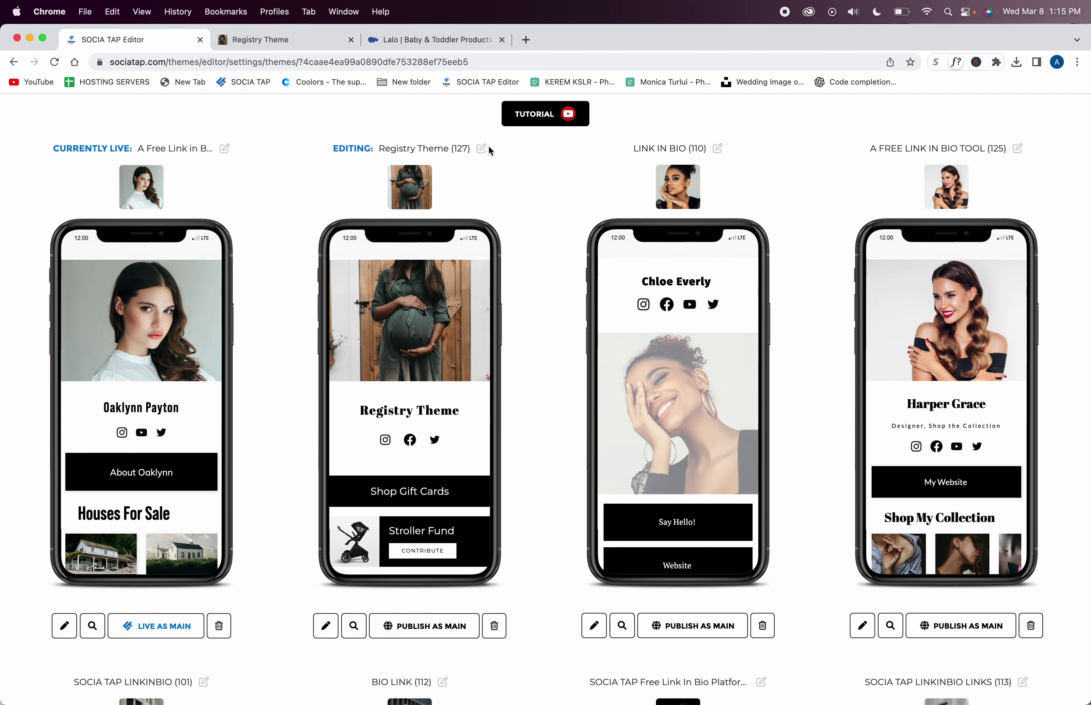
pyautogui.click(482, 148)
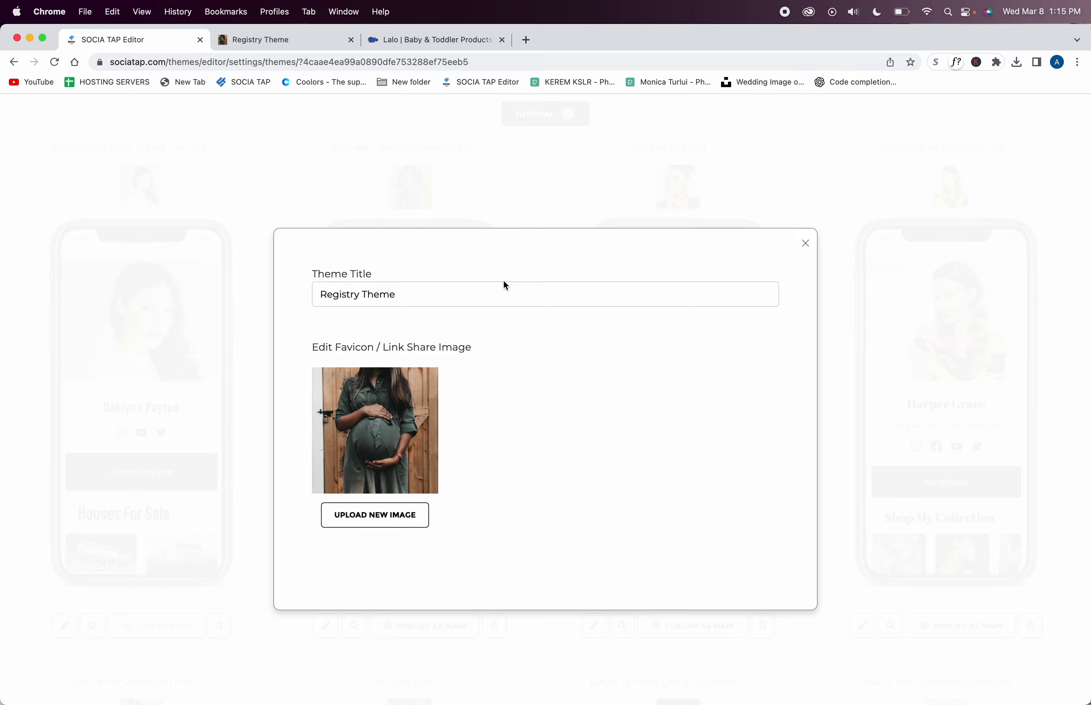
pyautogui.click(804, 245)
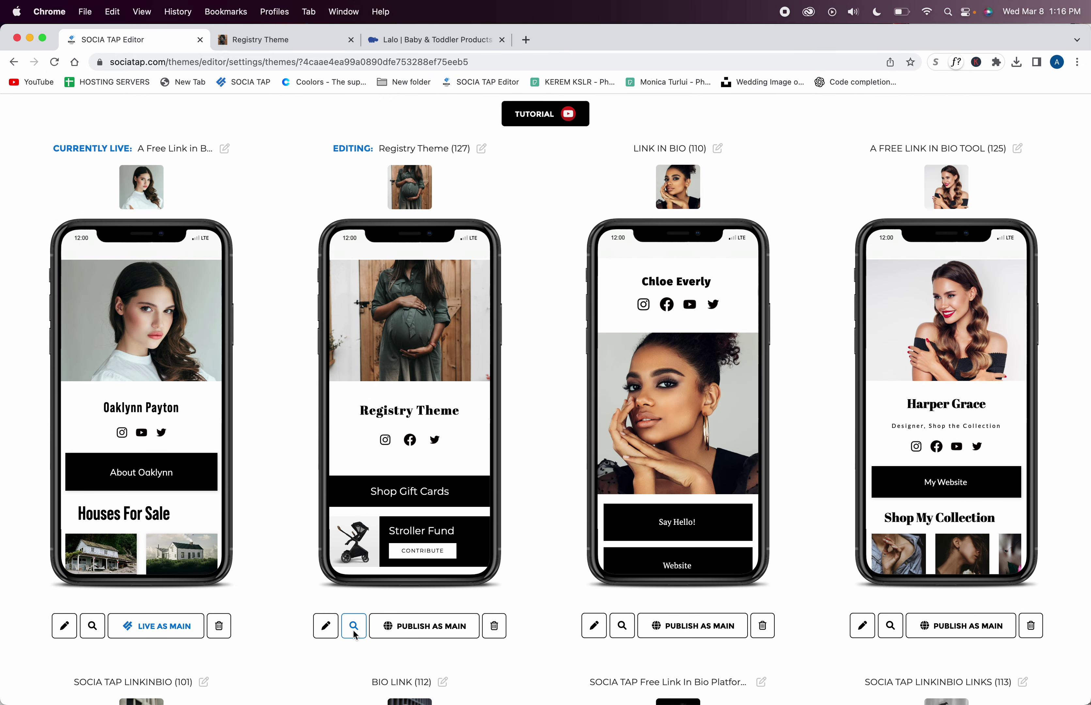
pyautogui.click(293, 45)
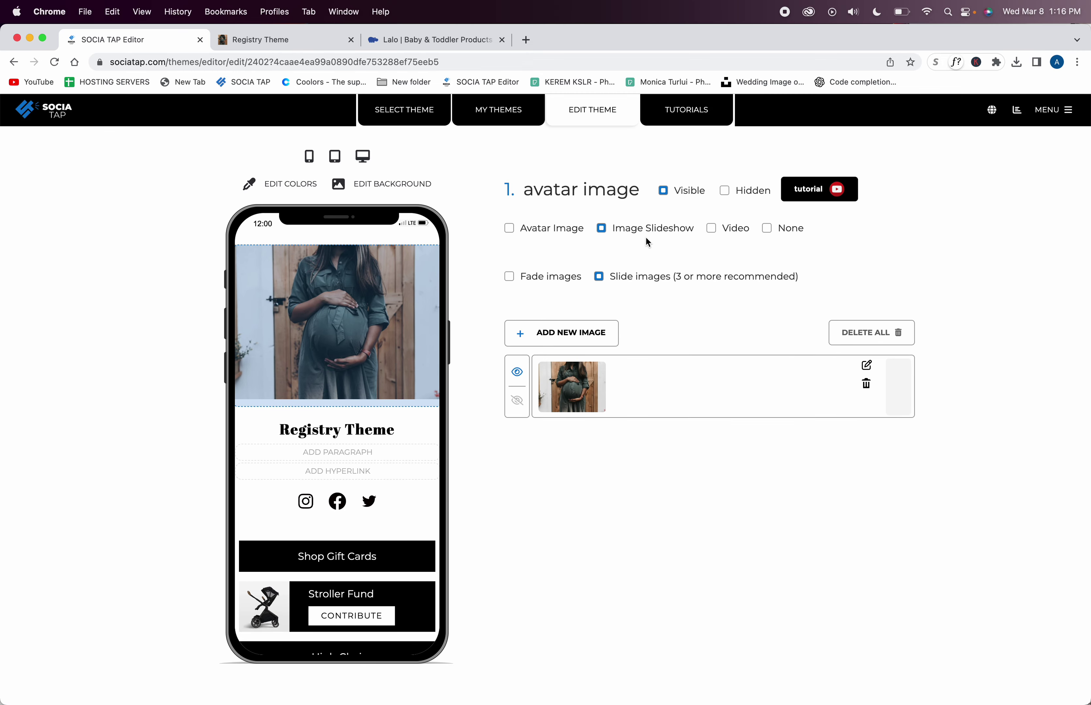
# Open the page name, website link and social media links settings from the phone preview
pyautogui.click(376, 428)
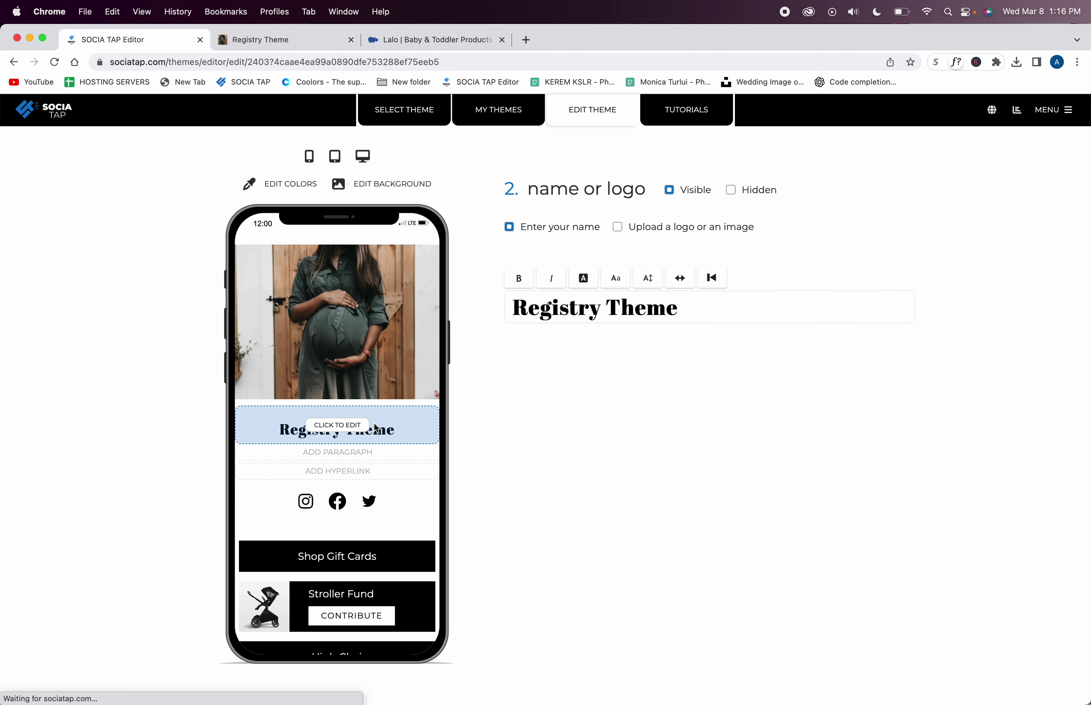
pyautogui.click(362, 451)
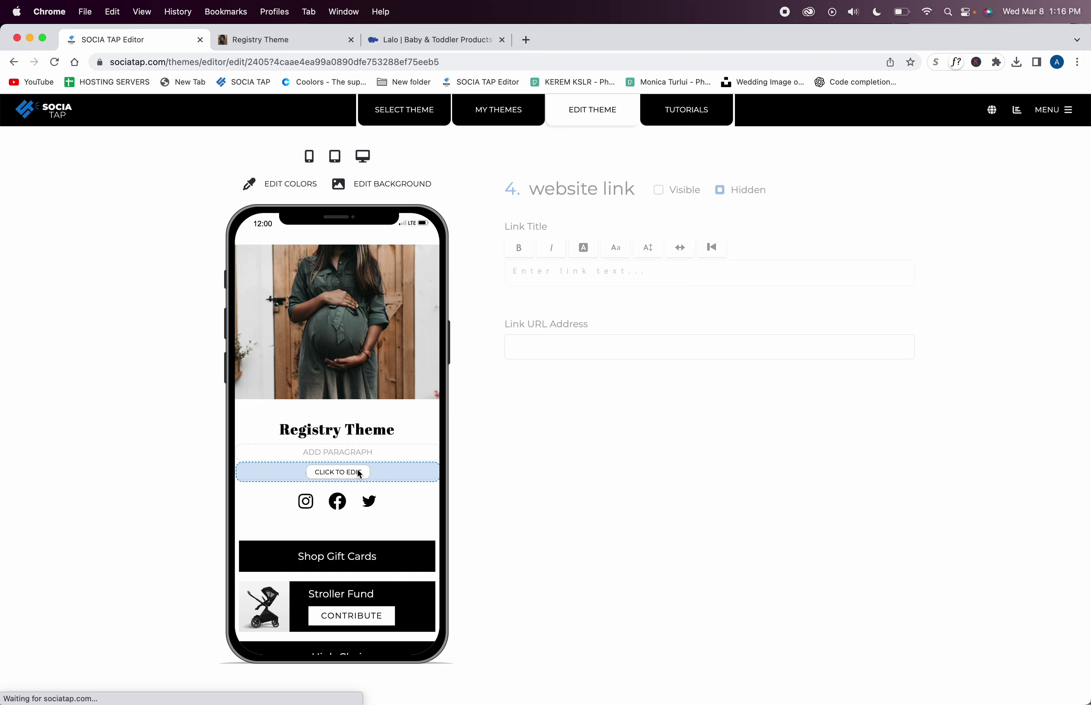
pyautogui.scroll(-3, 360, 470)
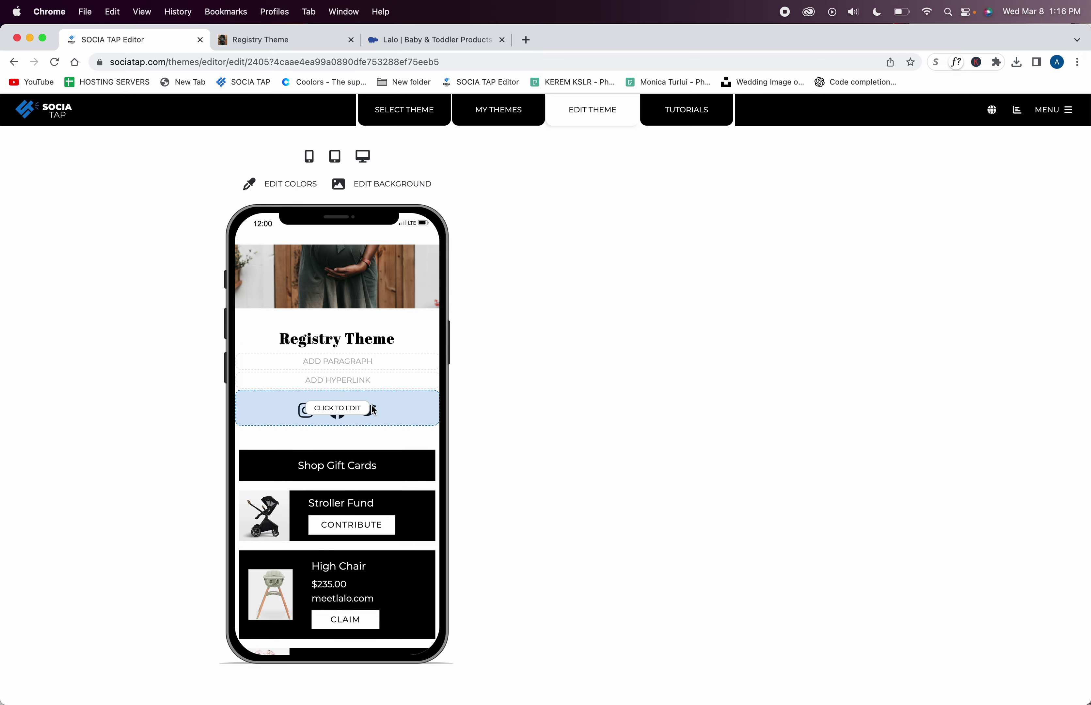
pyautogui.click(372, 406)
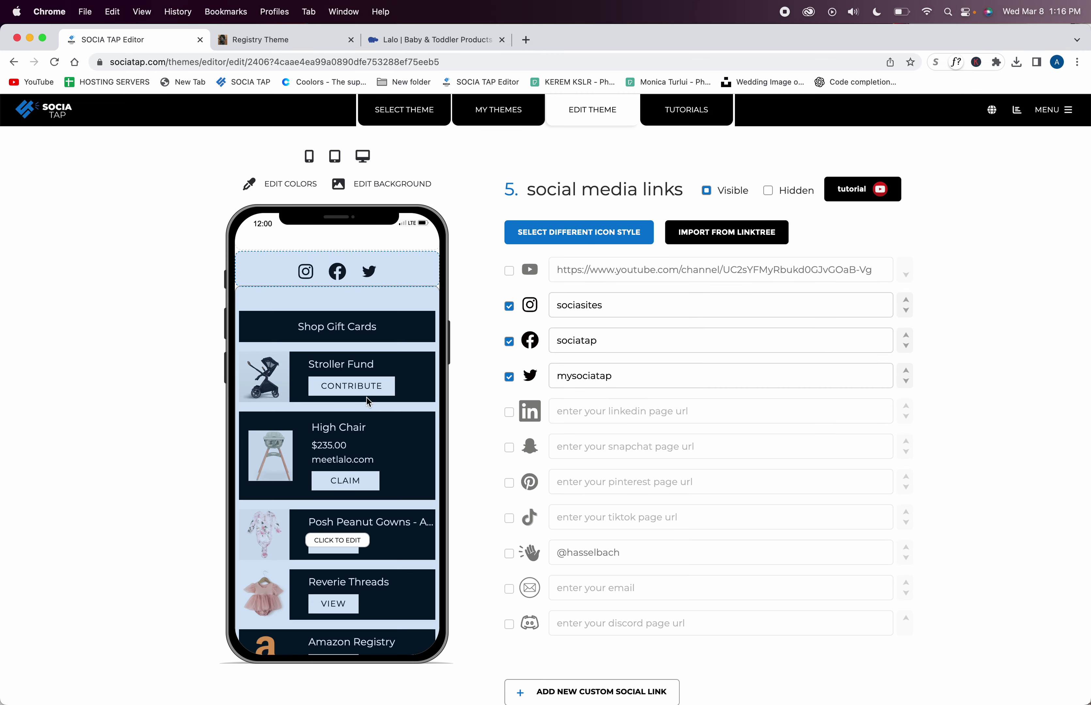
pyautogui.click(331, 538)
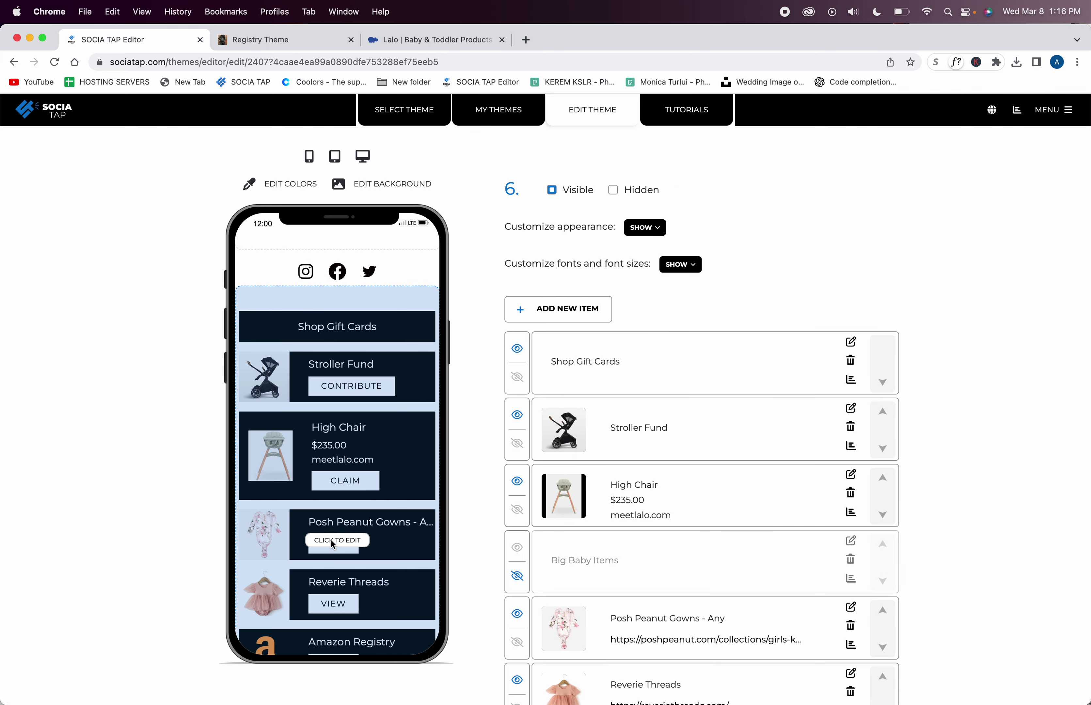
pyautogui.click(644, 229)
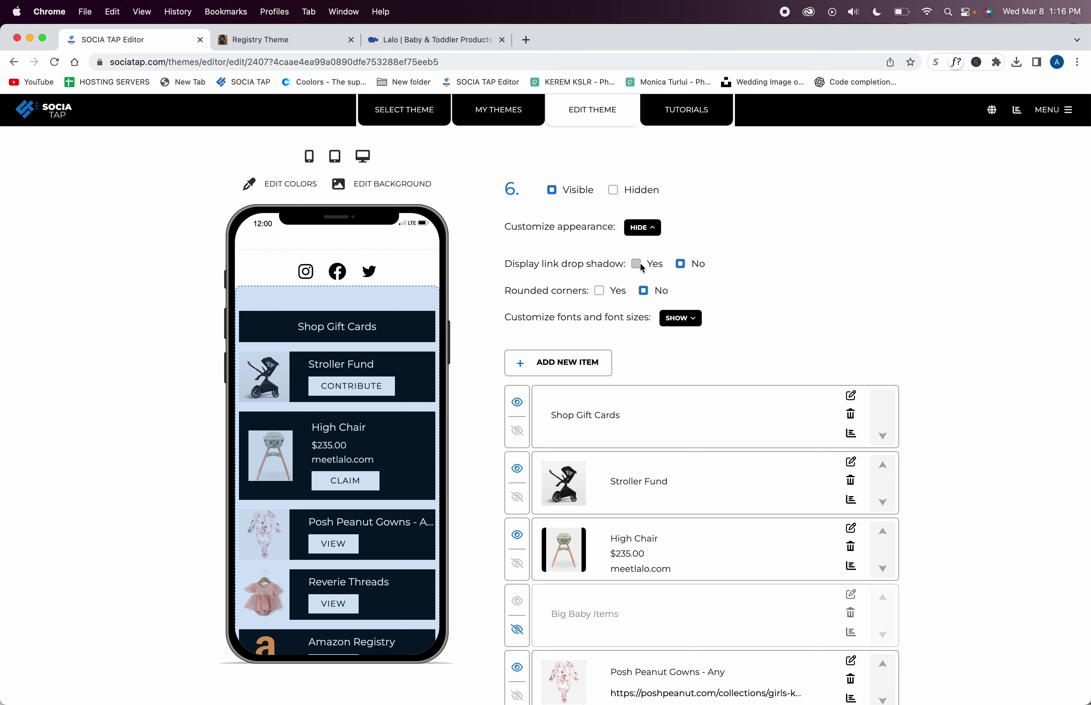
pyautogui.click(642, 232)
pyautogui.click(672, 273)
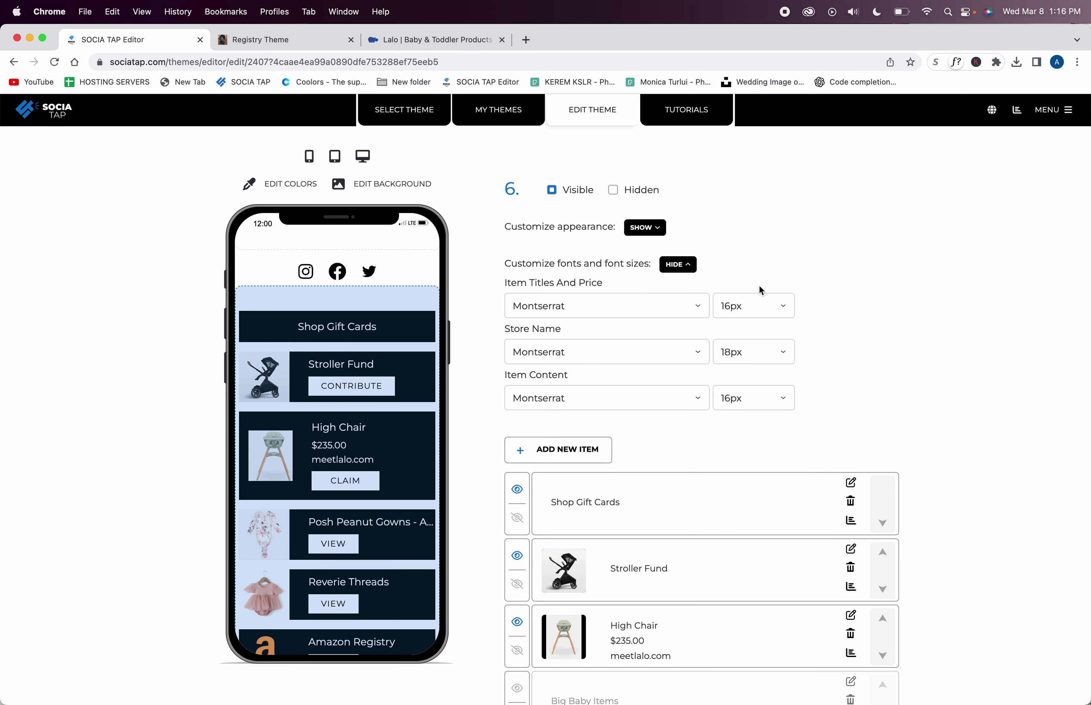
pyautogui.click(681, 266)
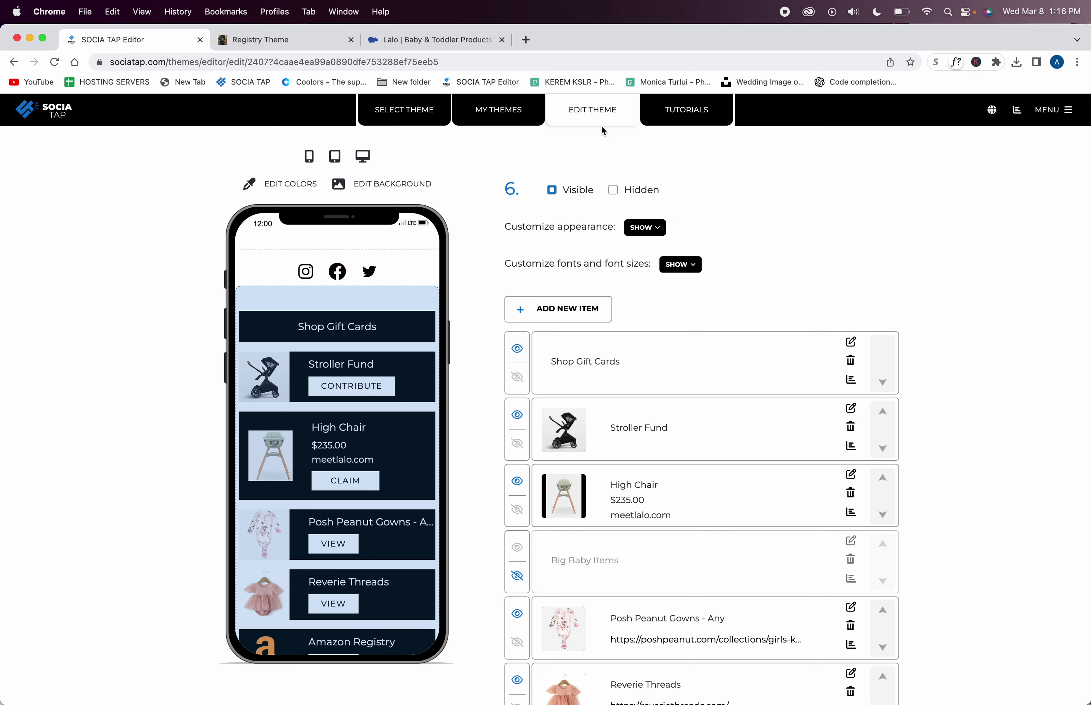
pyautogui.scroll(-3, 779, 195)
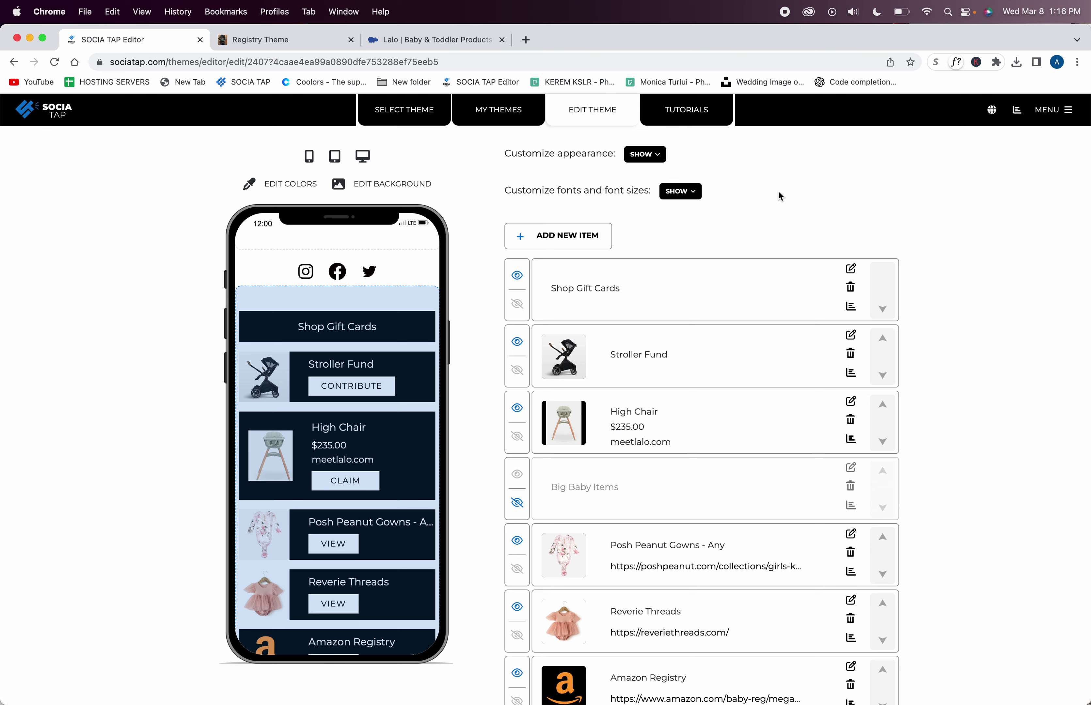
pyautogui.click(570, 242)
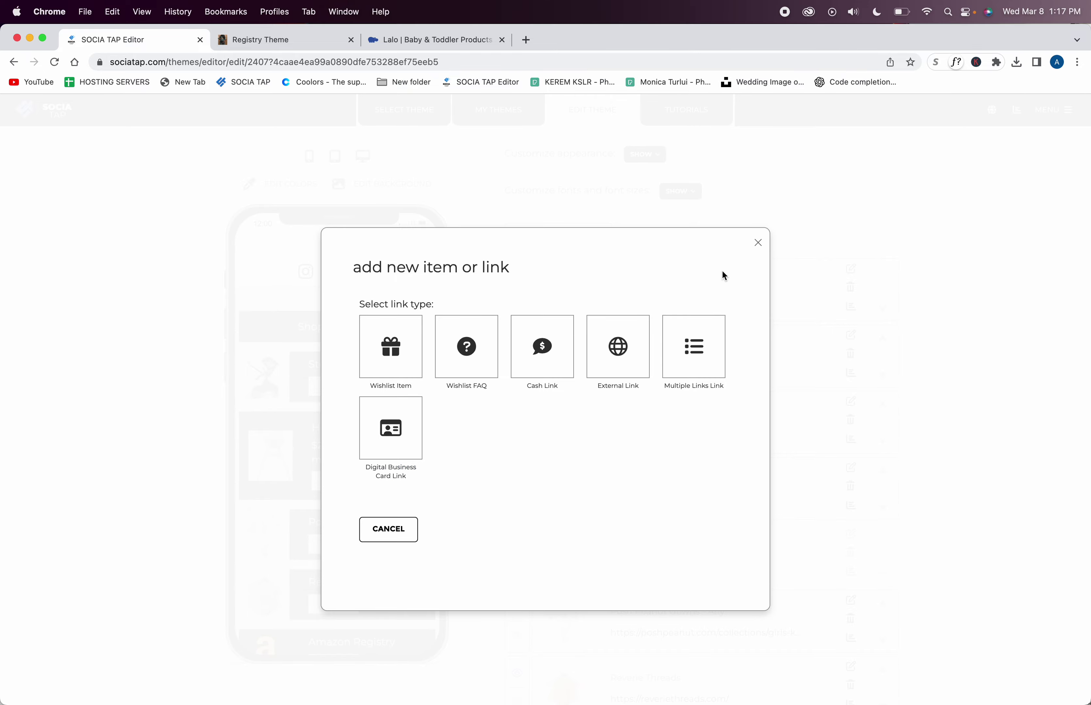
pyautogui.click(758, 243)
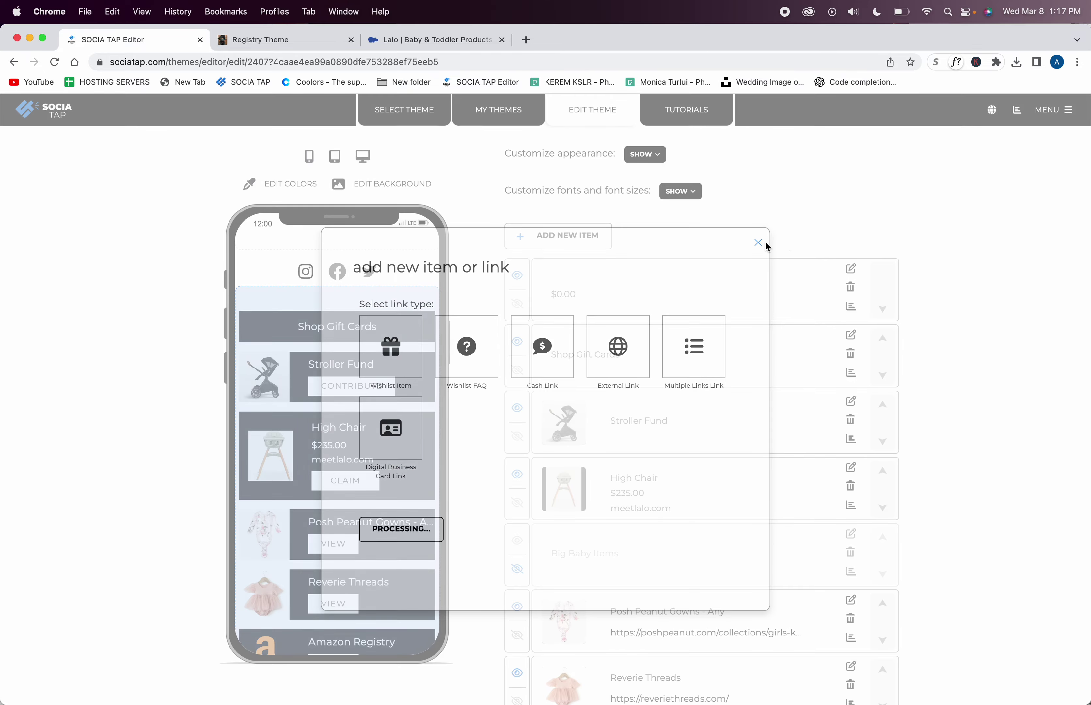
pyautogui.scroll(-1, 733, 266)
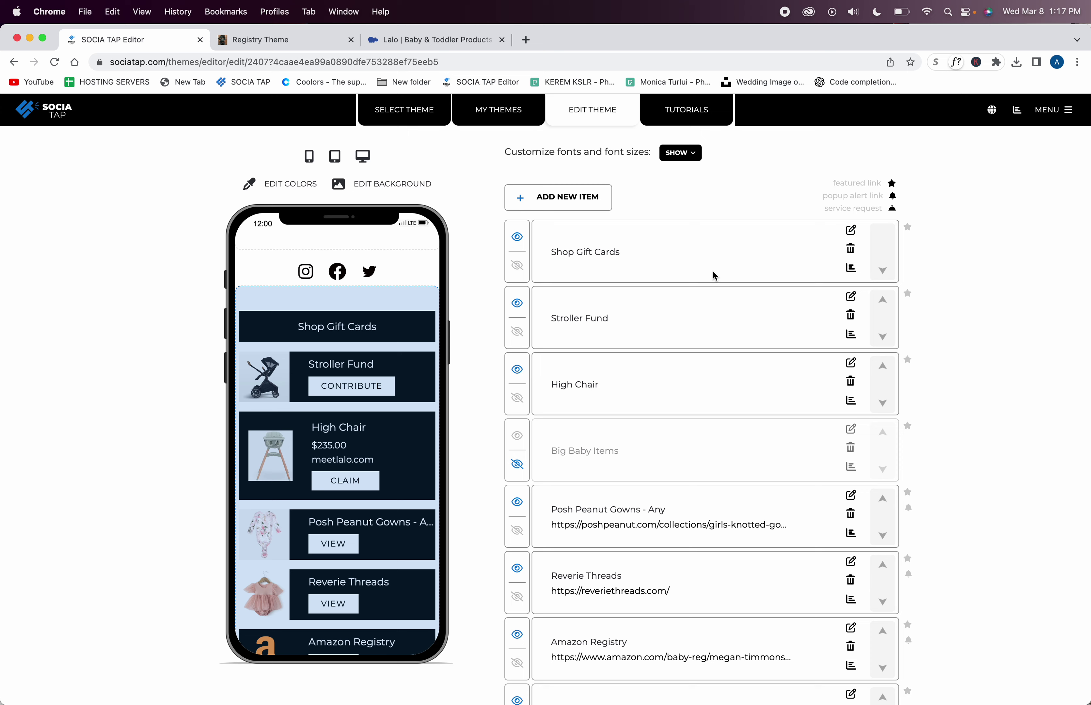
# Edit Shop Gift Cards and scroll through its Nordstrom, Magnetic Me, Caden Lane and Lou Lou cards
pyautogui.click(849, 232)
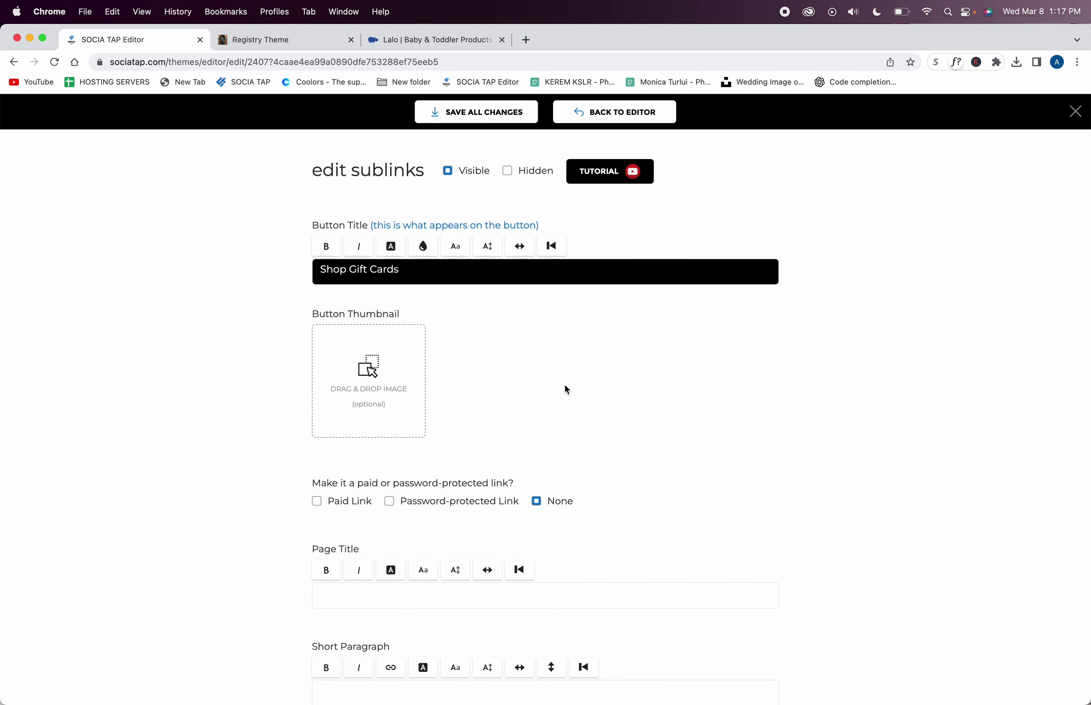
pyautogui.scroll(-1, 567, 390)
pyautogui.scroll(-6, 435, 256)
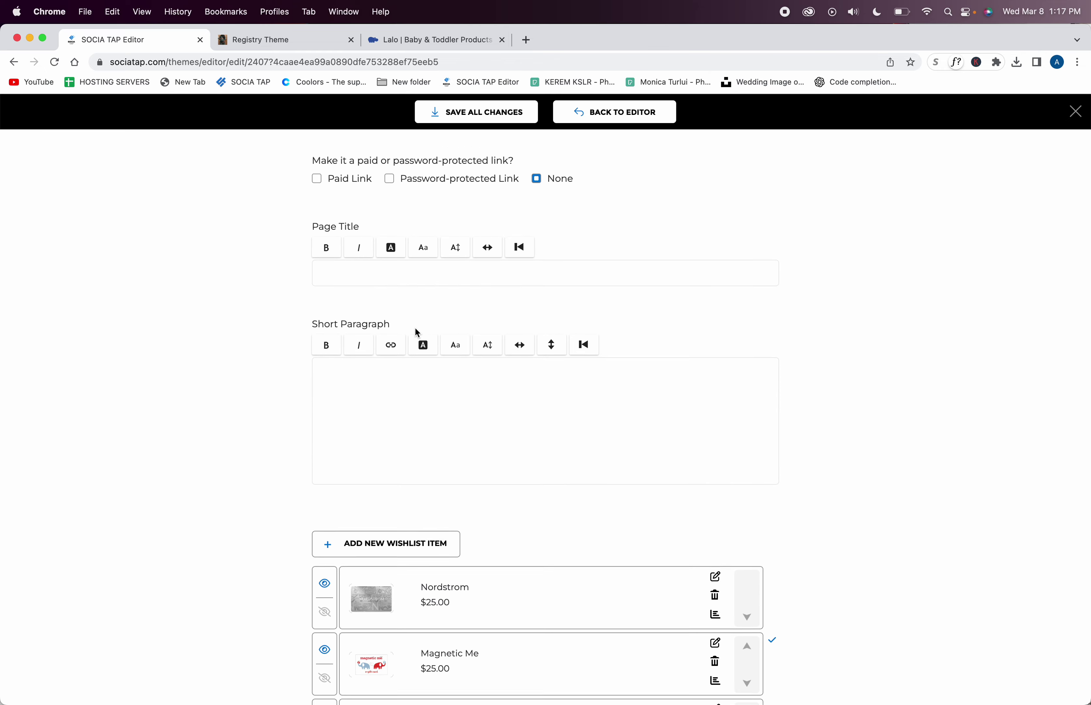
pyautogui.scroll(-5, 417, 333)
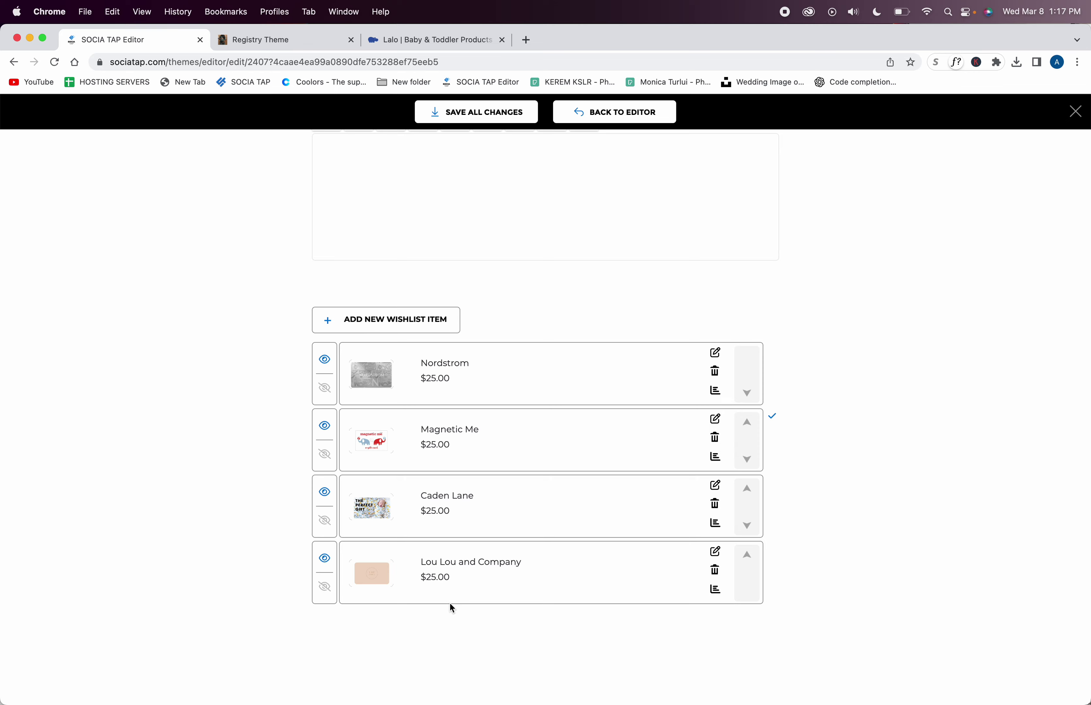
# Add a new wishlist item to Shop Gift Cards without a purchase link and review its fields
pyautogui.click(400, 331)
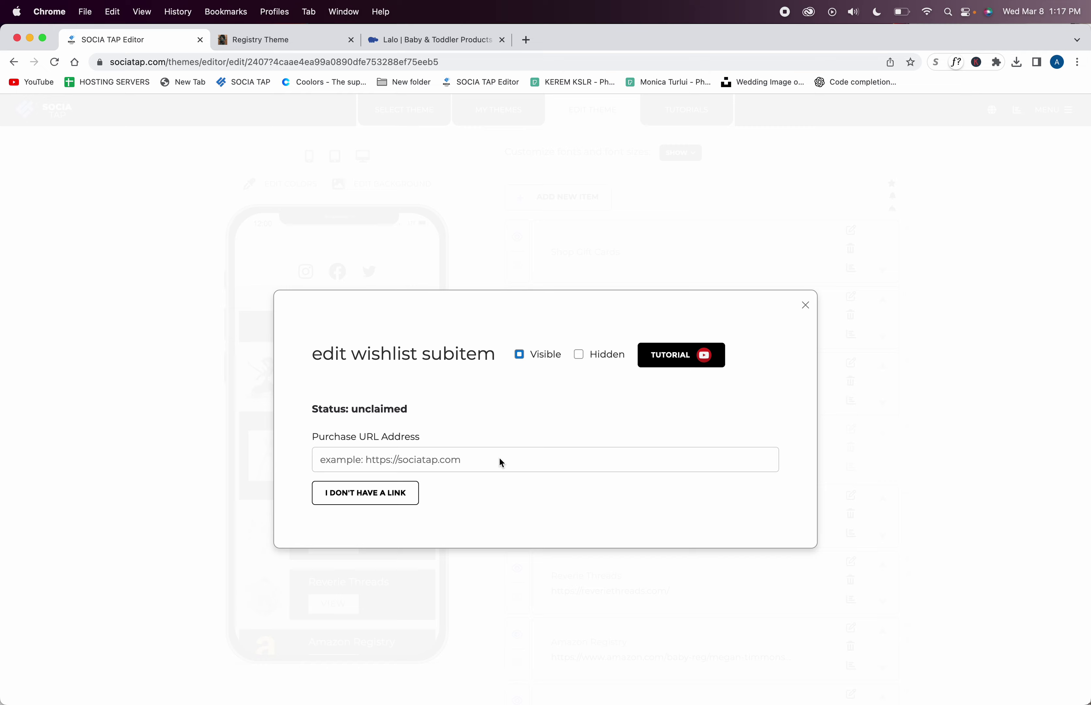
pyautogui.click(362, 492)
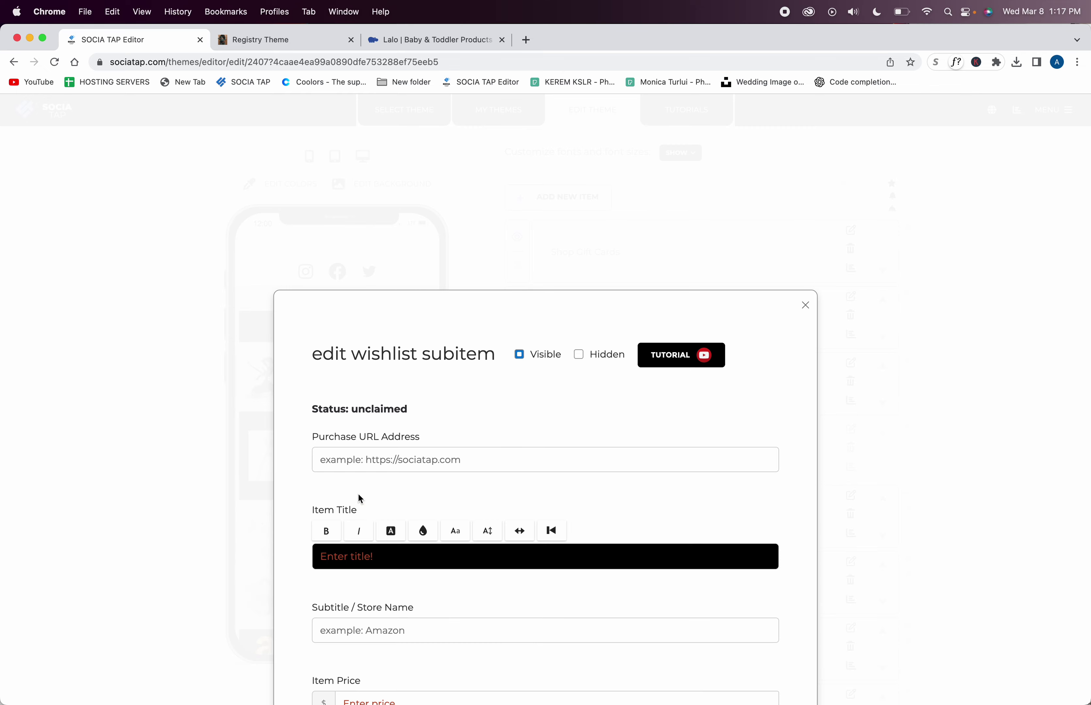
pyautogui.scroll(-6, 499, 490)
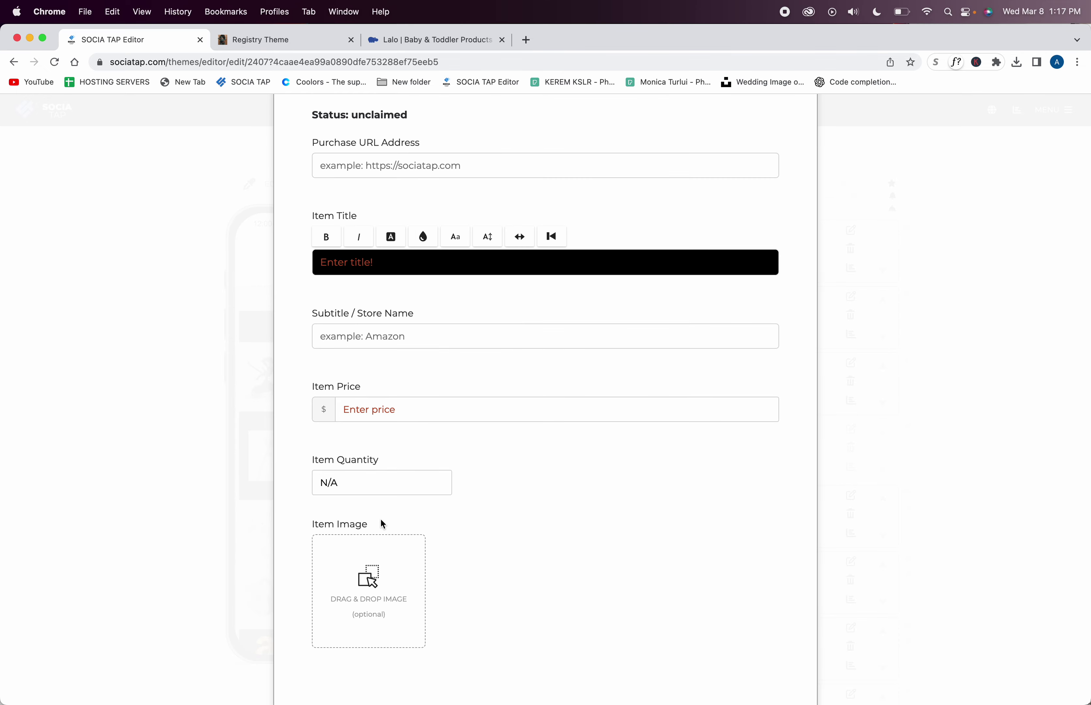
pyautogui.scroll(-1, 382, 540)
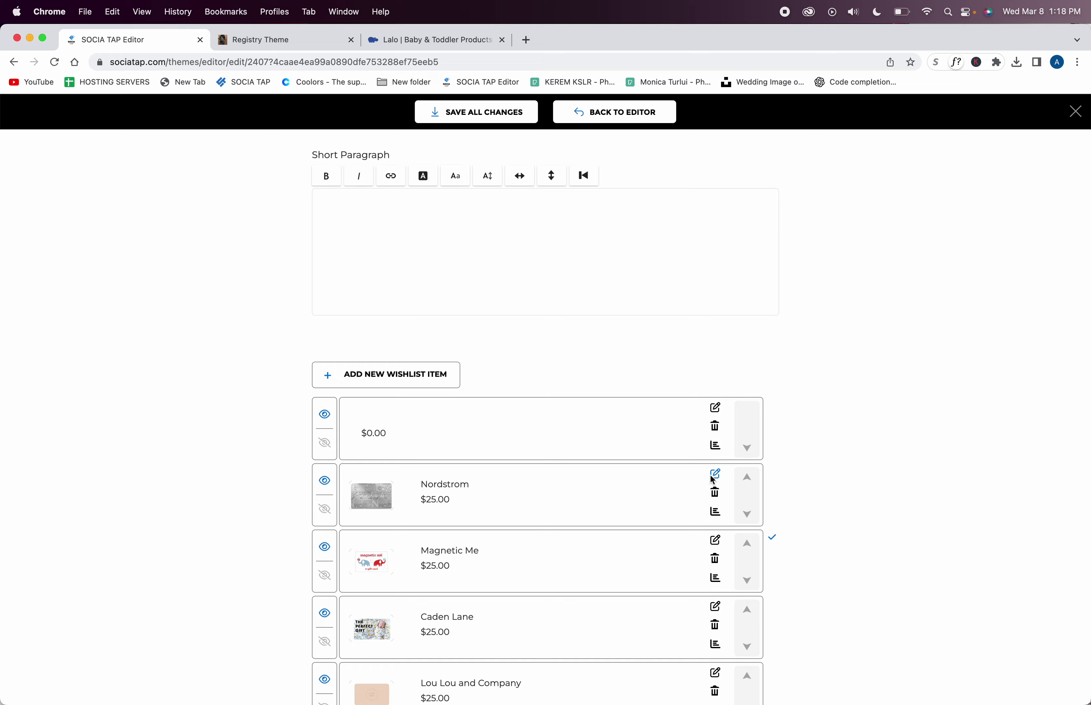
# Review the Nordstrom and Magnetic Me gift cards, then return to the main theme editor
pyautogui.click(714, 474)
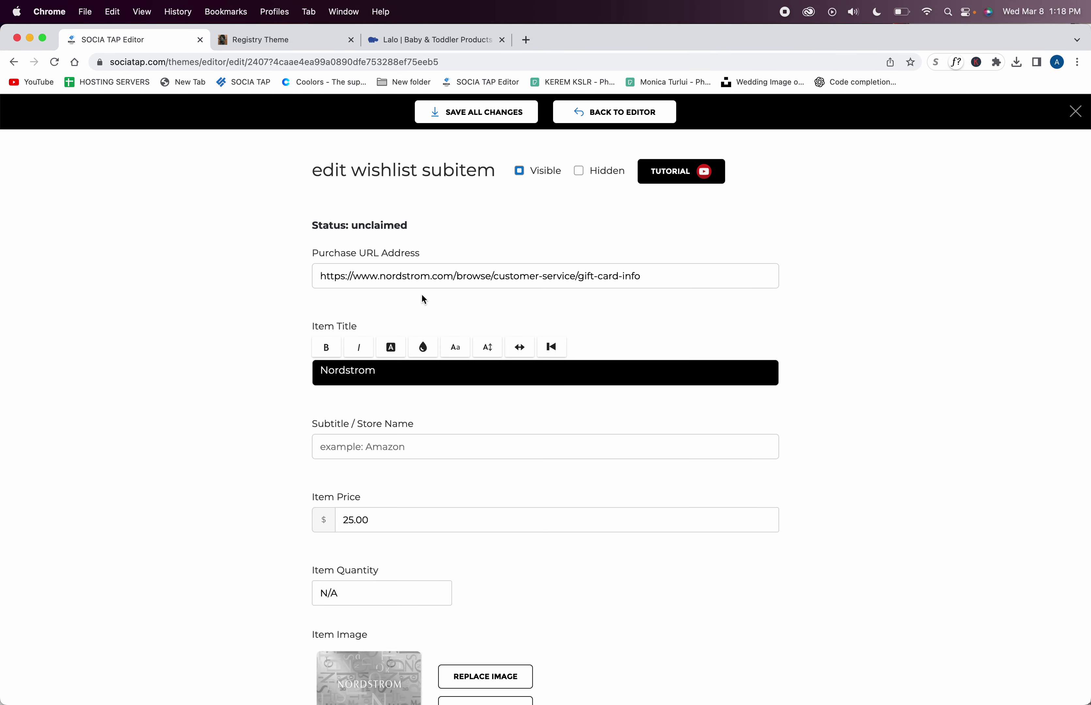
pyautogui.scroll(-2, 421, 296)
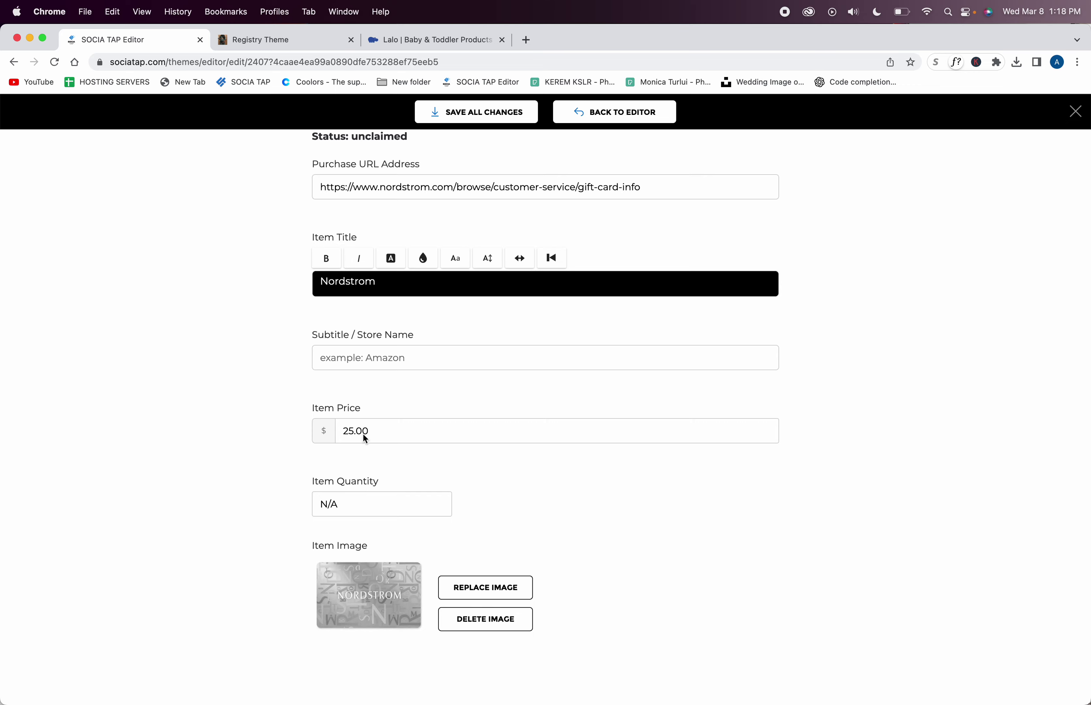
pyautogui.scroll(2, 365, 438)
pyautogui.click(619, 111)
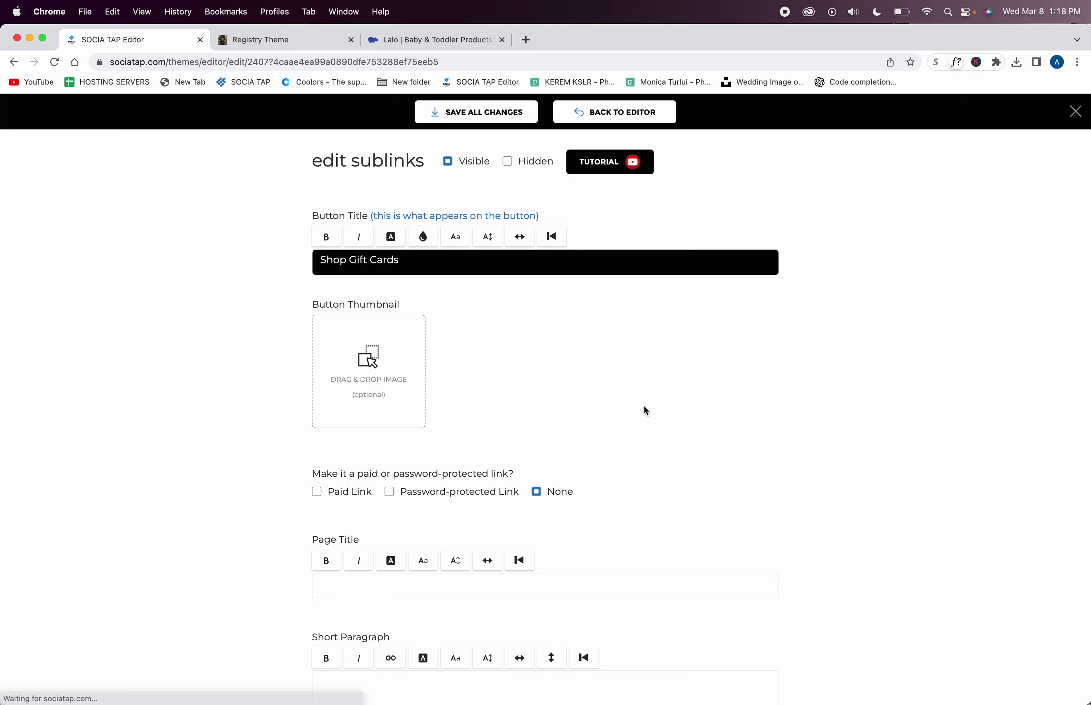
pyautogui.click(717, 365)
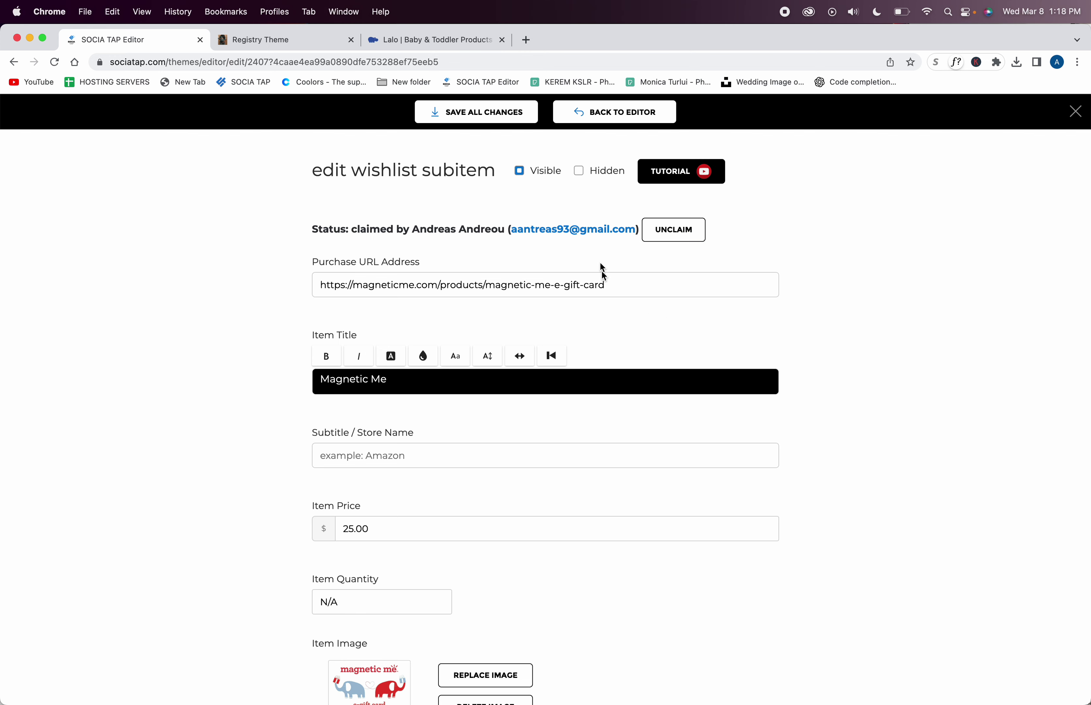
pyautogui.click(616, 112)
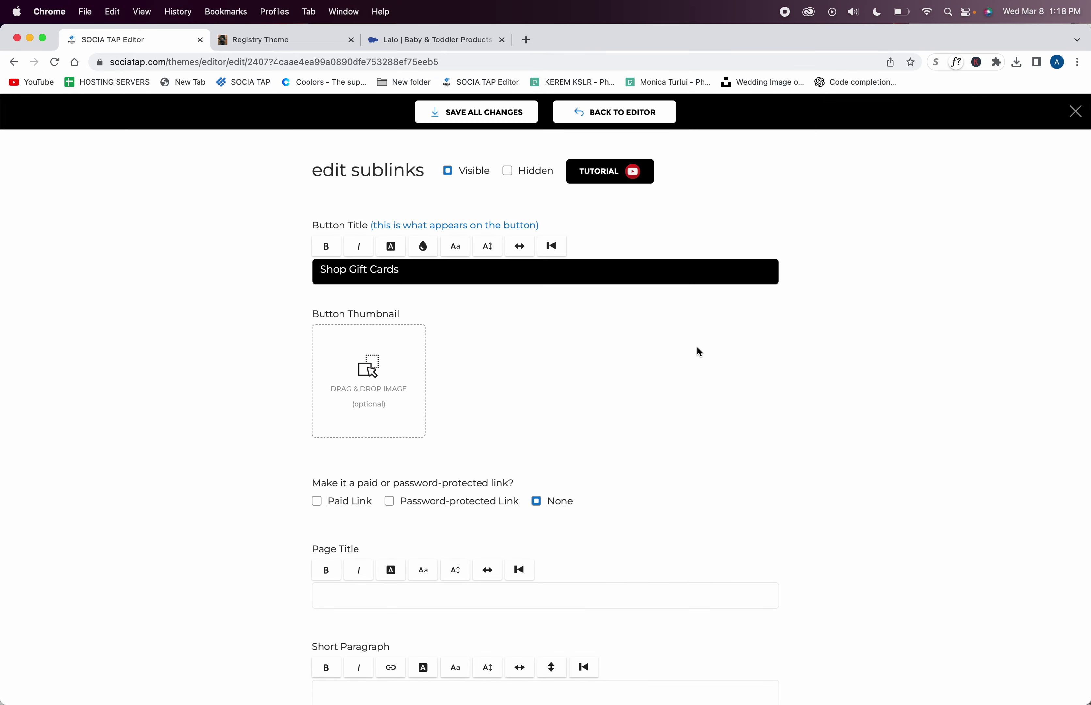
pyautogui.click(665, 112)
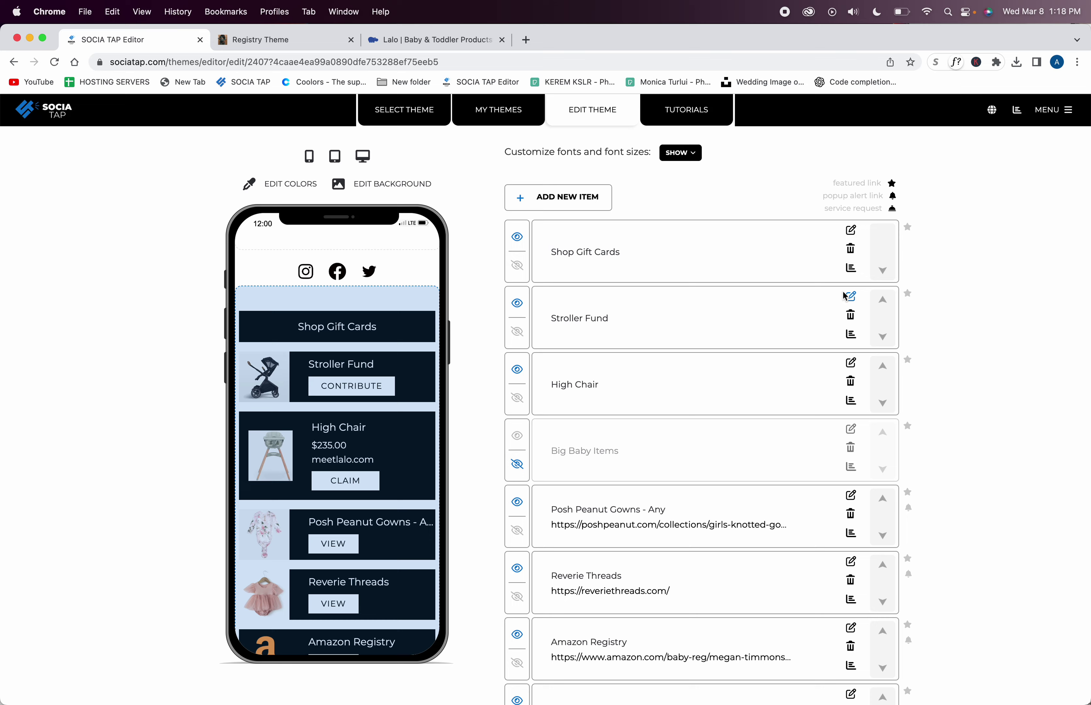
# Open the Stroller Fund cash item's settings and scroll through them
pyautogui.click(851, 296)
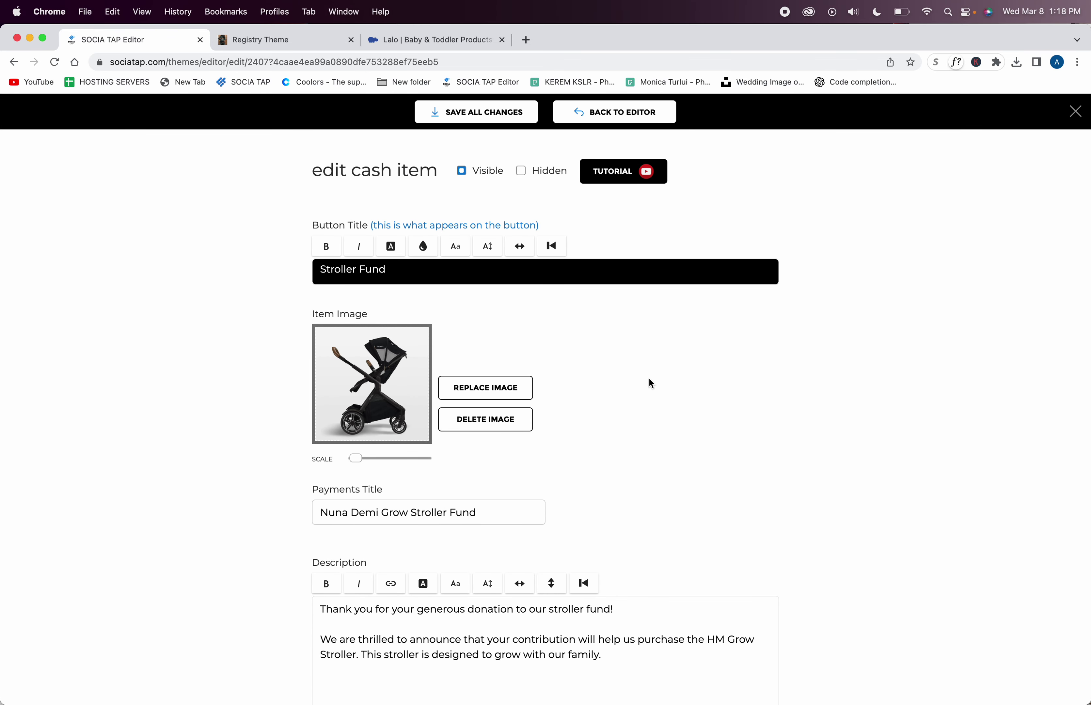
pyautogui.scroll(-10, 649, 380)
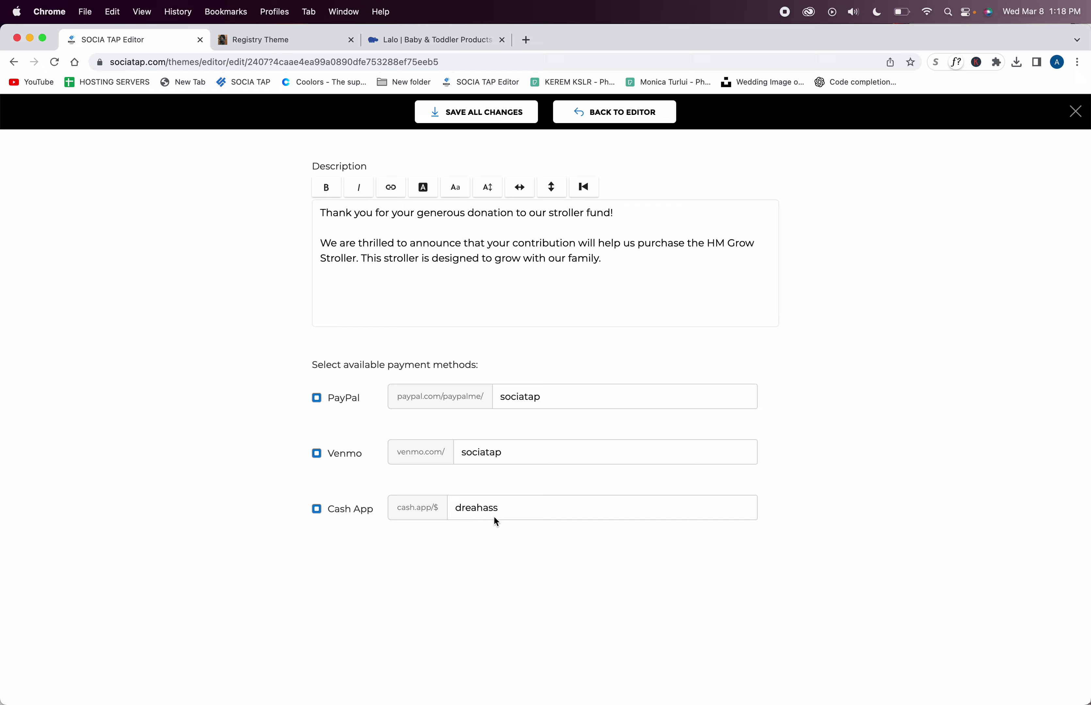
pyautogui.scroll(10, 493, 516)
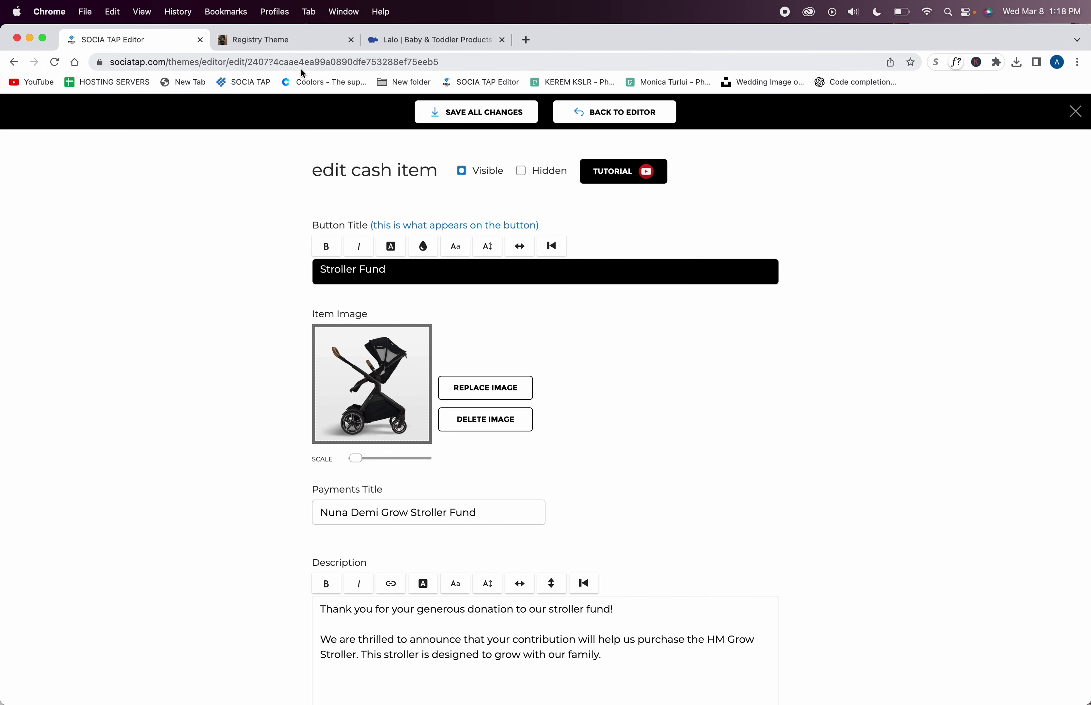
# Collapse the Stroller Fund panel on the live registry page, then return to the editor's item list
pyautogui.click(302, 41)
pyautogui.scroll(-7, 473, 312)
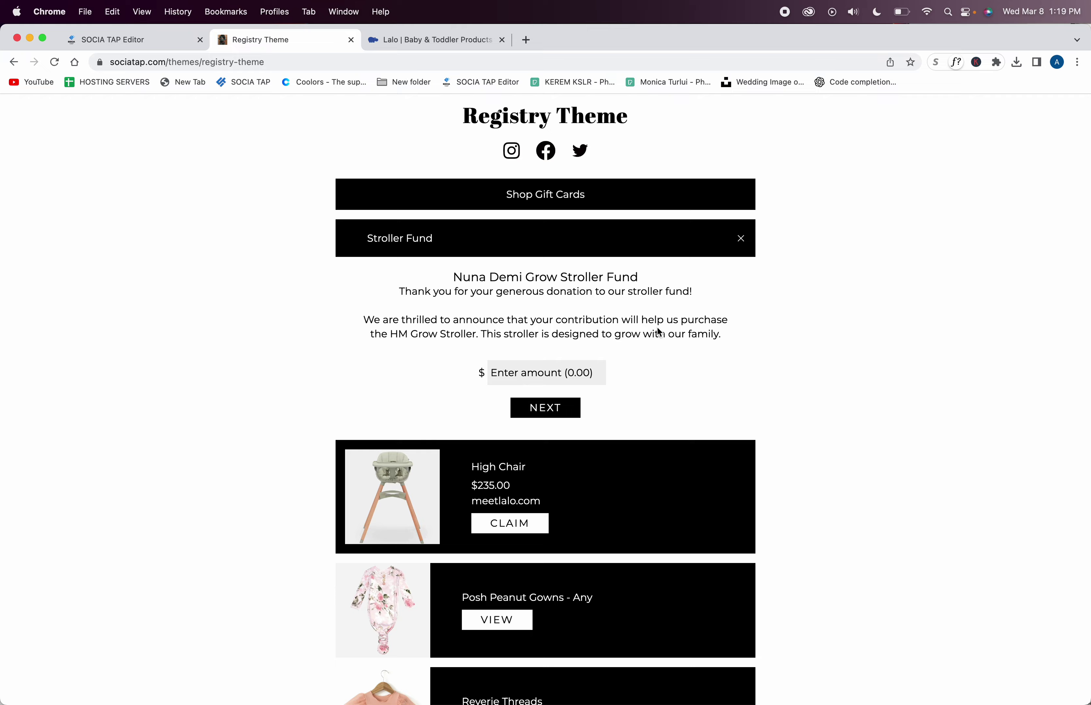
pyautogui.click(737, 256)
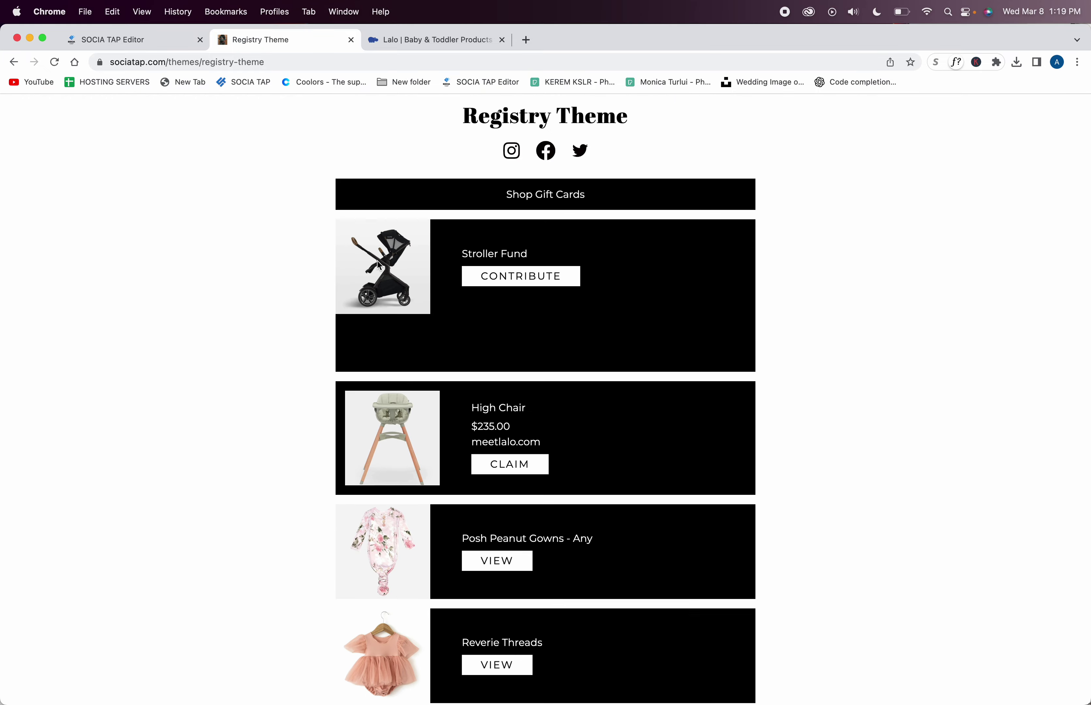
pyautogui.click(149, 33)
pyautogui.click(653, 114)
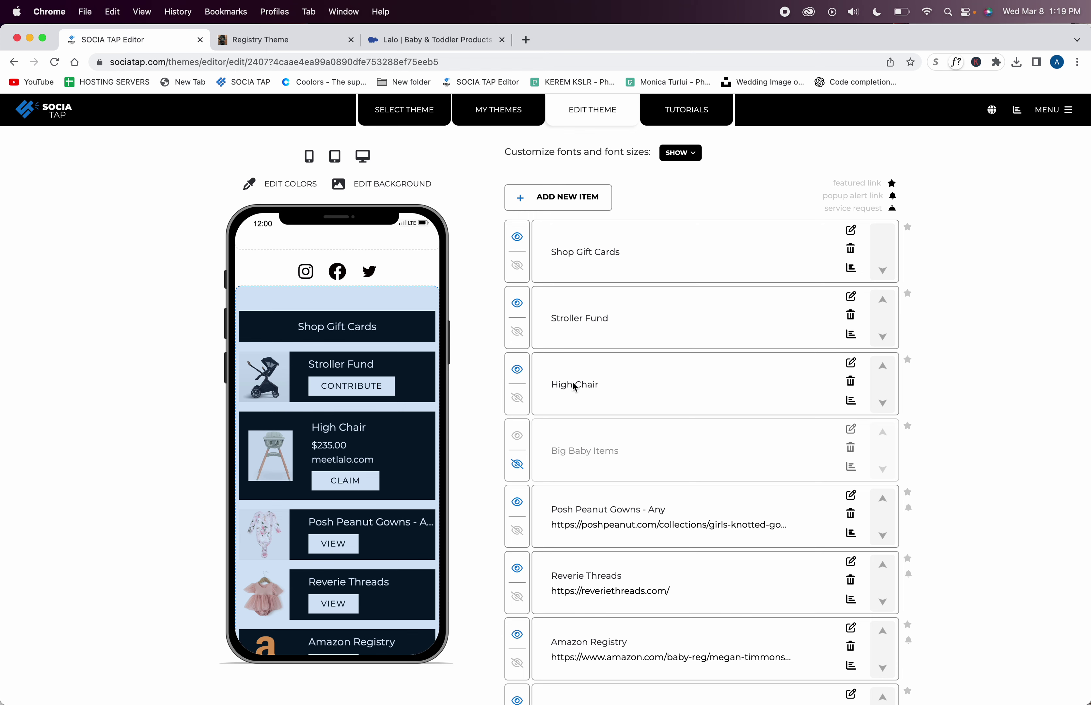
# Start adding a new registry item, then cancel it
pyautogui.scroll(1, 572, 406)
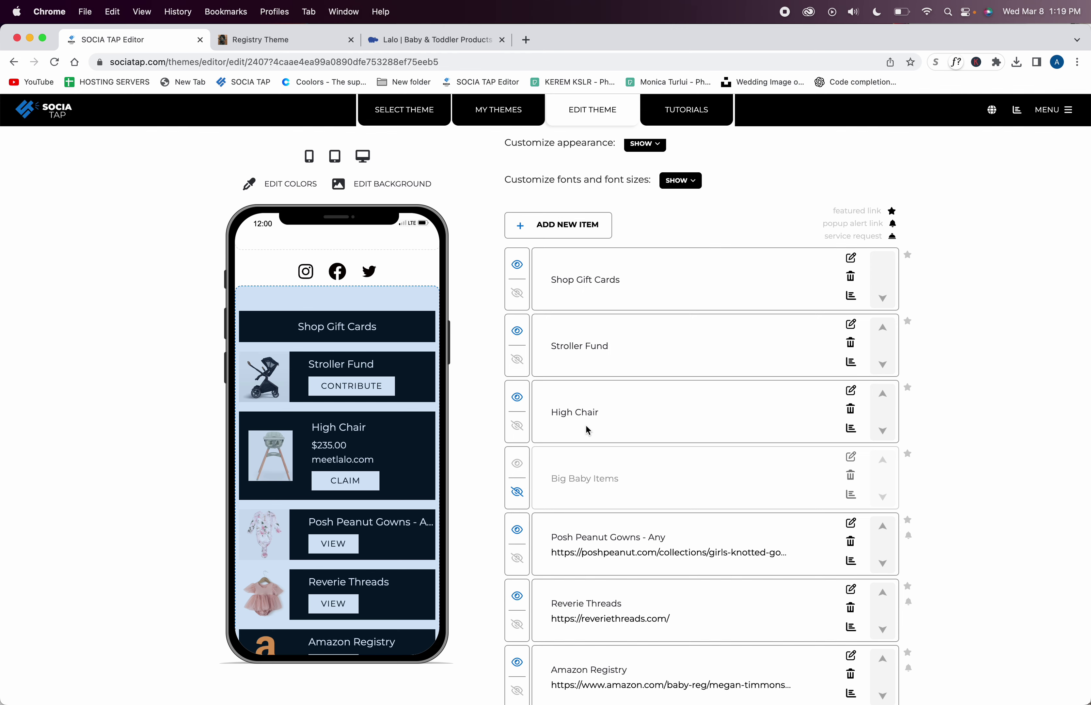
pyautogui.click(581, 226)
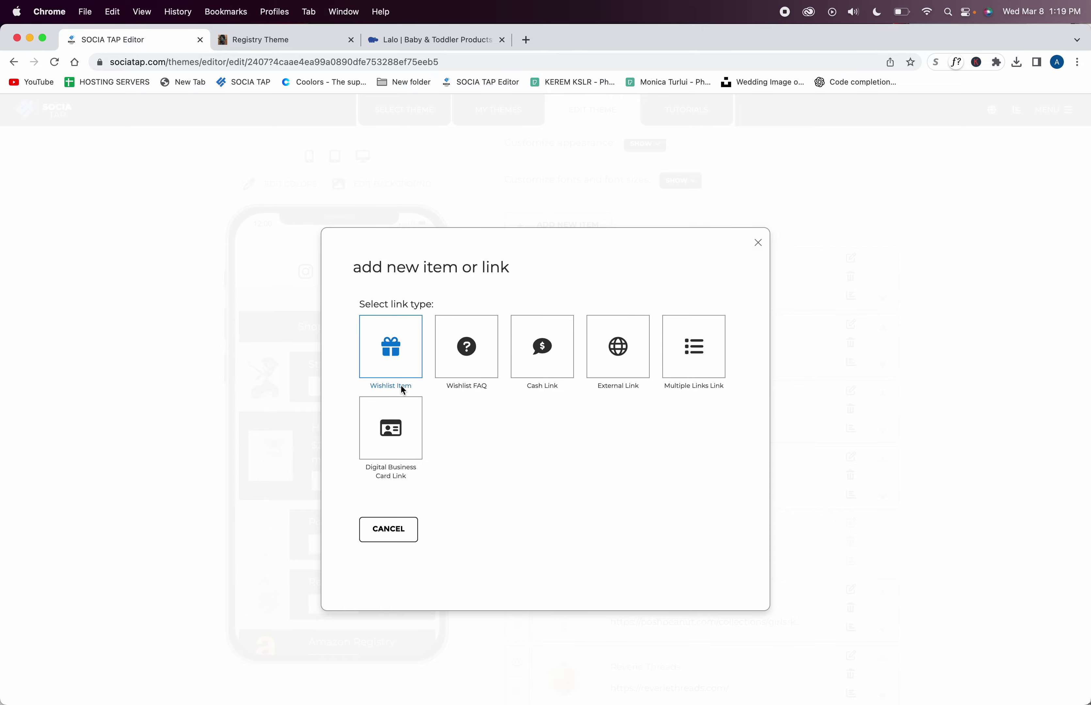
pyautogui.click(692, 370)
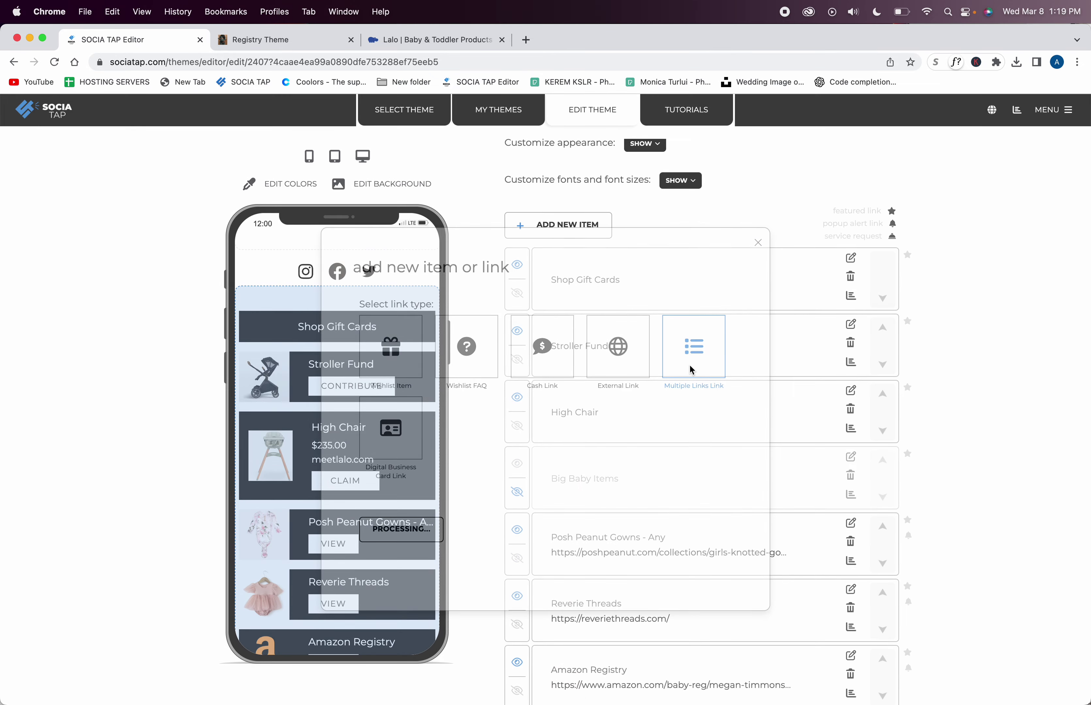
# Check the live registry page, then open the Amazon Registry link's settings in the editor
pyautogui.click(261, 40)
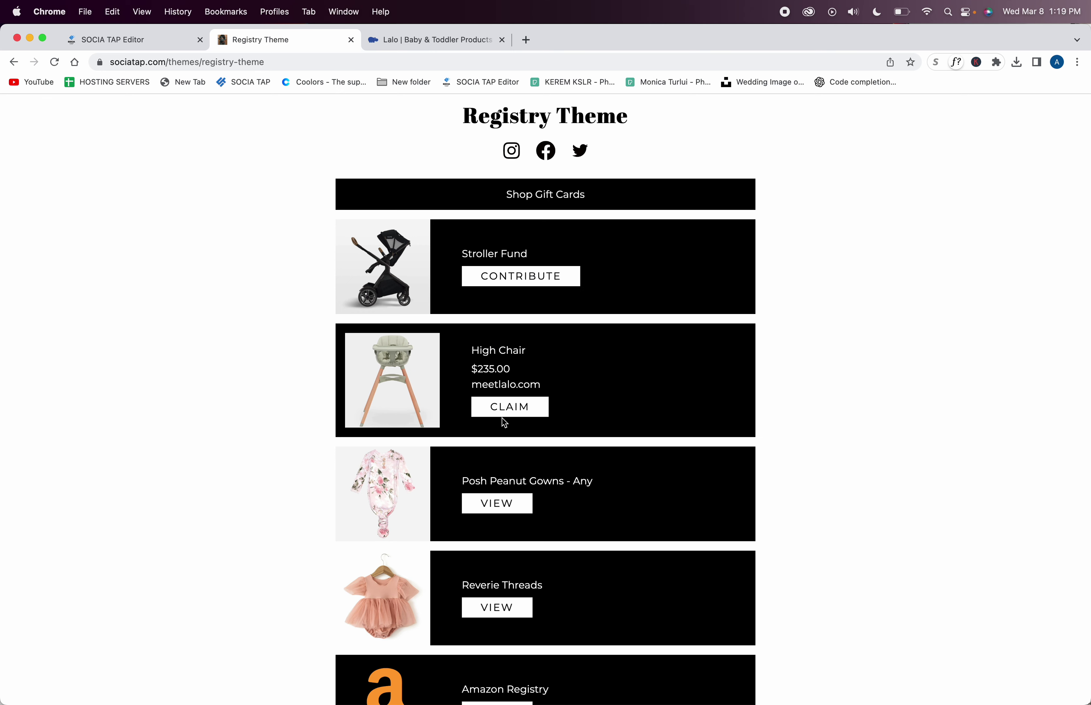
pyautogui.click(125, 39)
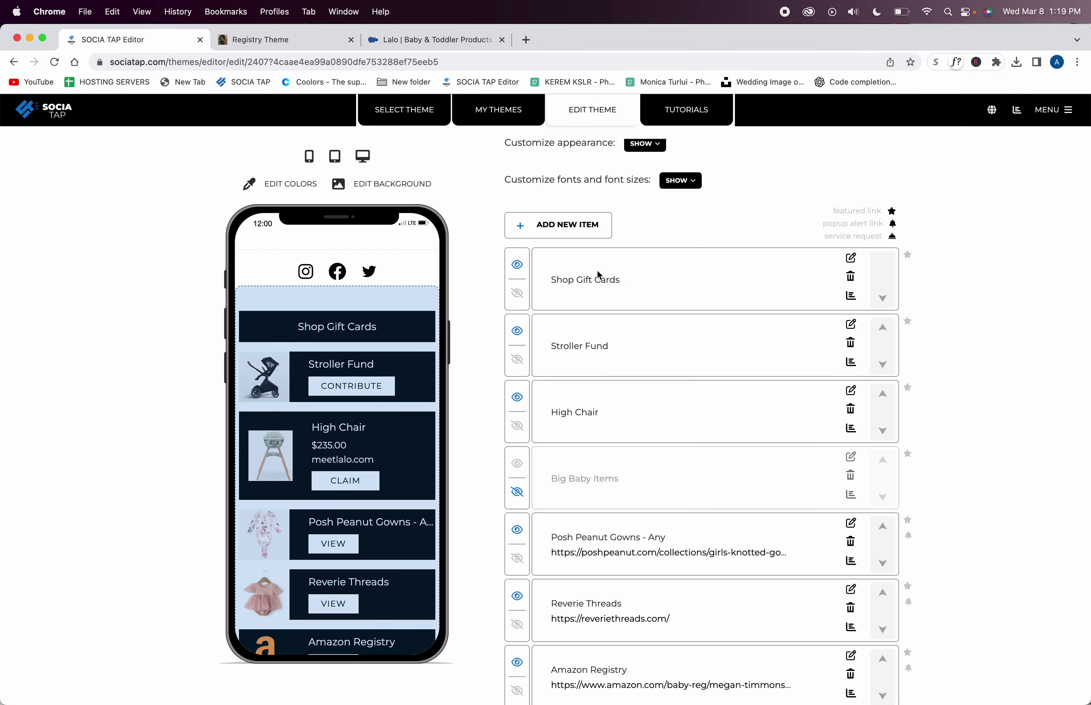
pyautogui.scroll(-5, 599, 275)
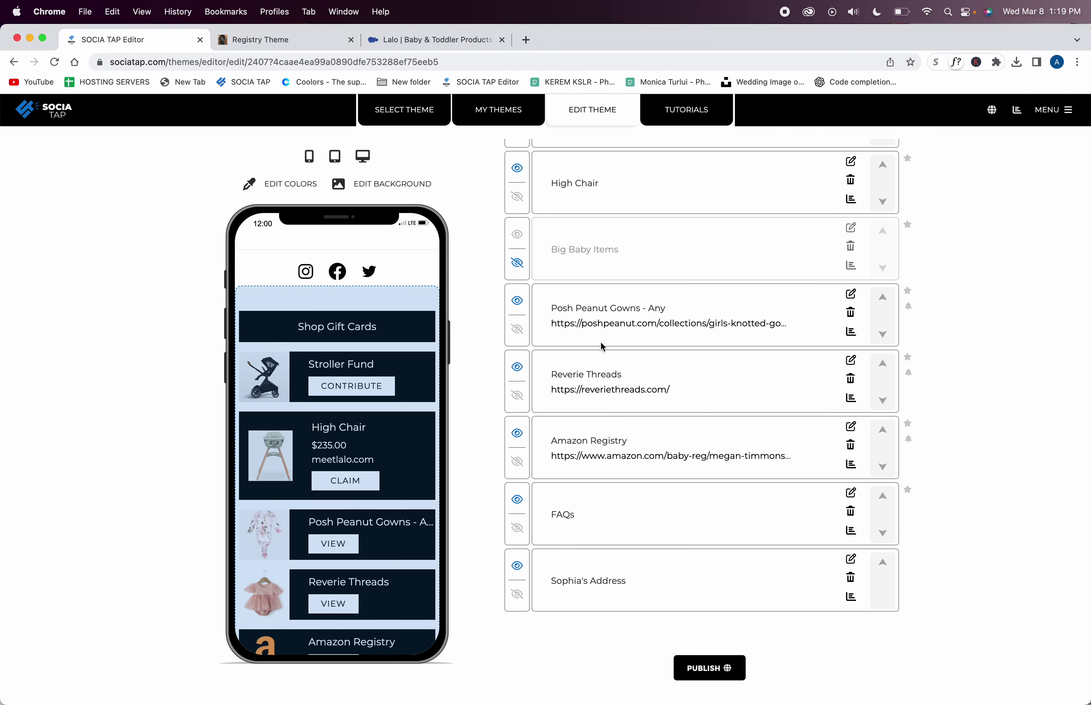
pyautogui.click(850, 426)
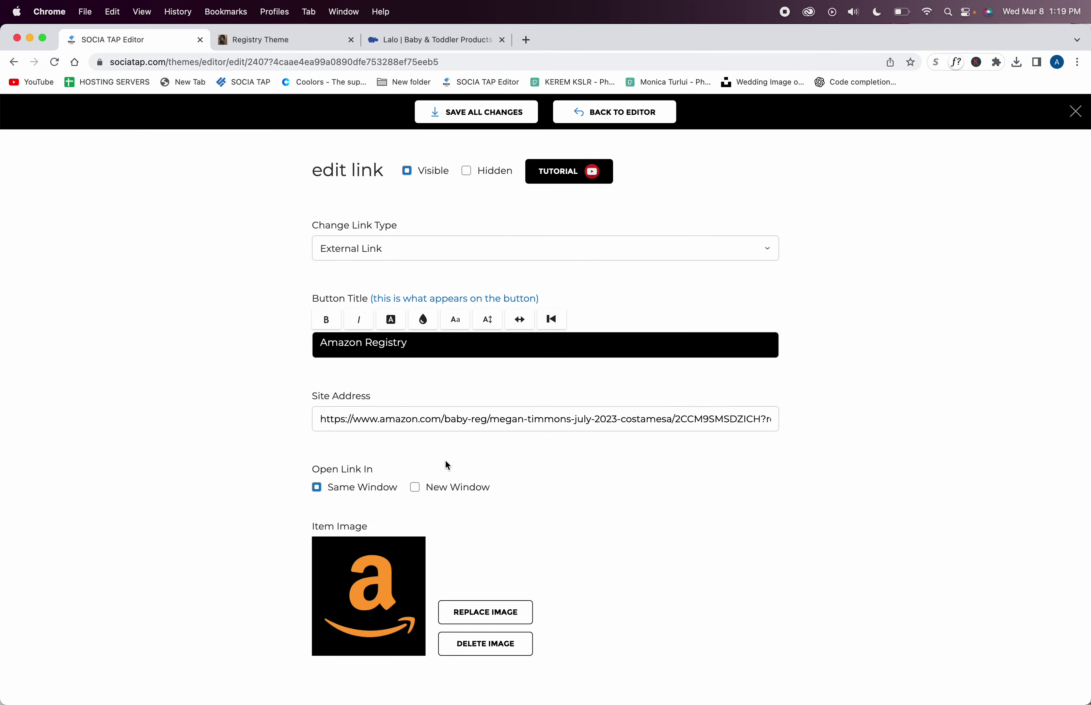
# Preview the live registry page by scrolling down it, then return to the theme editor
pyautogui.click(606, 114)
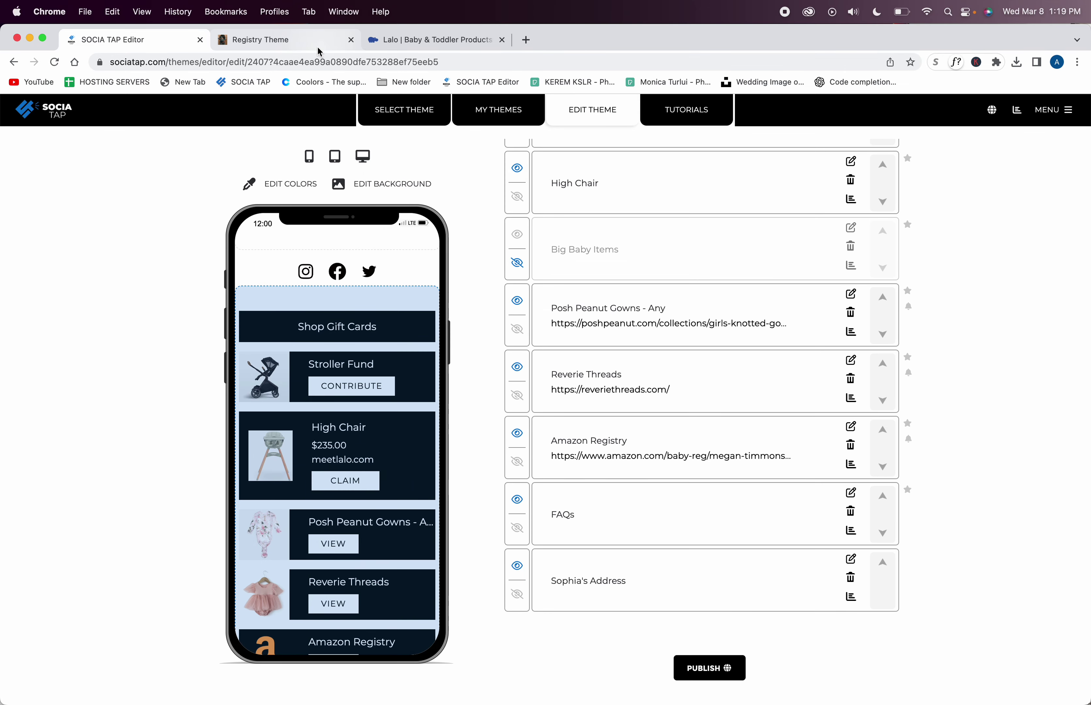
pyautogui.hotkey('ctrl', 'Tab')
pyautogui.scroll(-3, 577, 397)
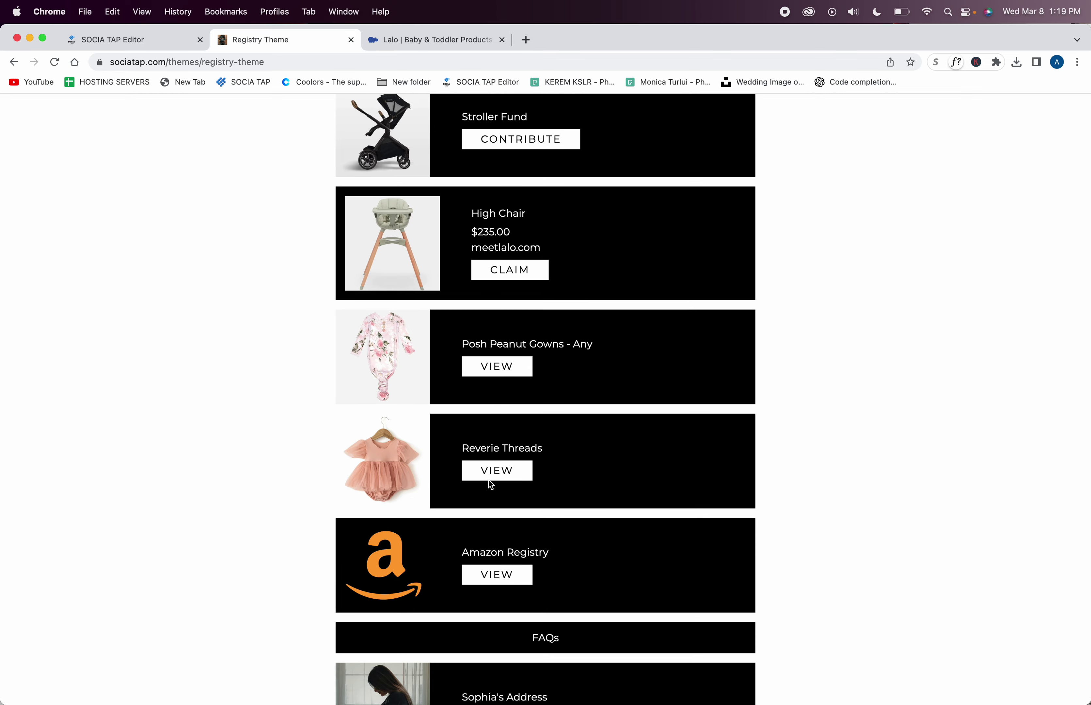
pyautogui.scroll(-2, 471, 598)
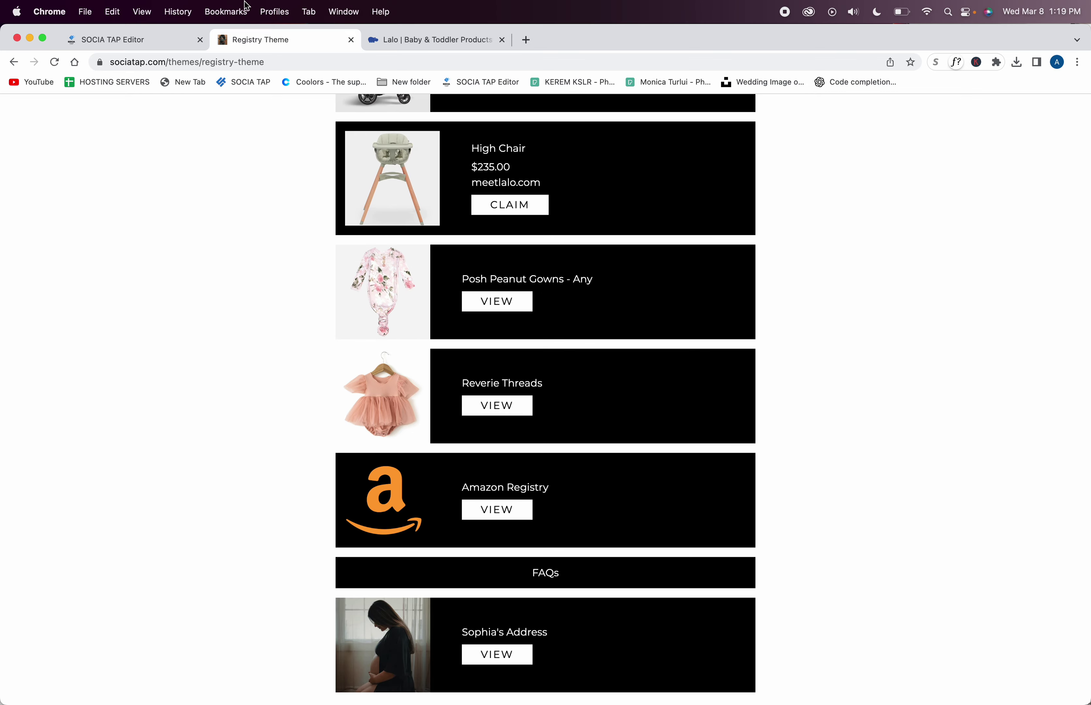
pyautogui.click(157, 40)
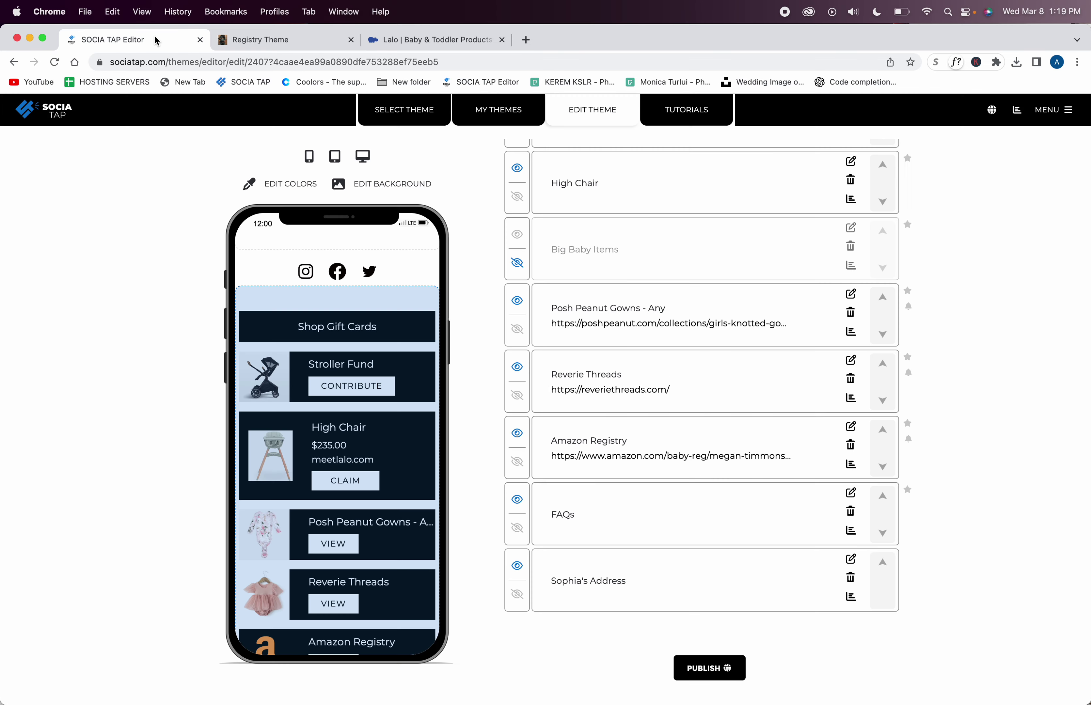
# Review the FAQs item's settings and close them back to the item list
pyautogui.click(851, 493)
pyautogui.scroll(-6, 675, 531)
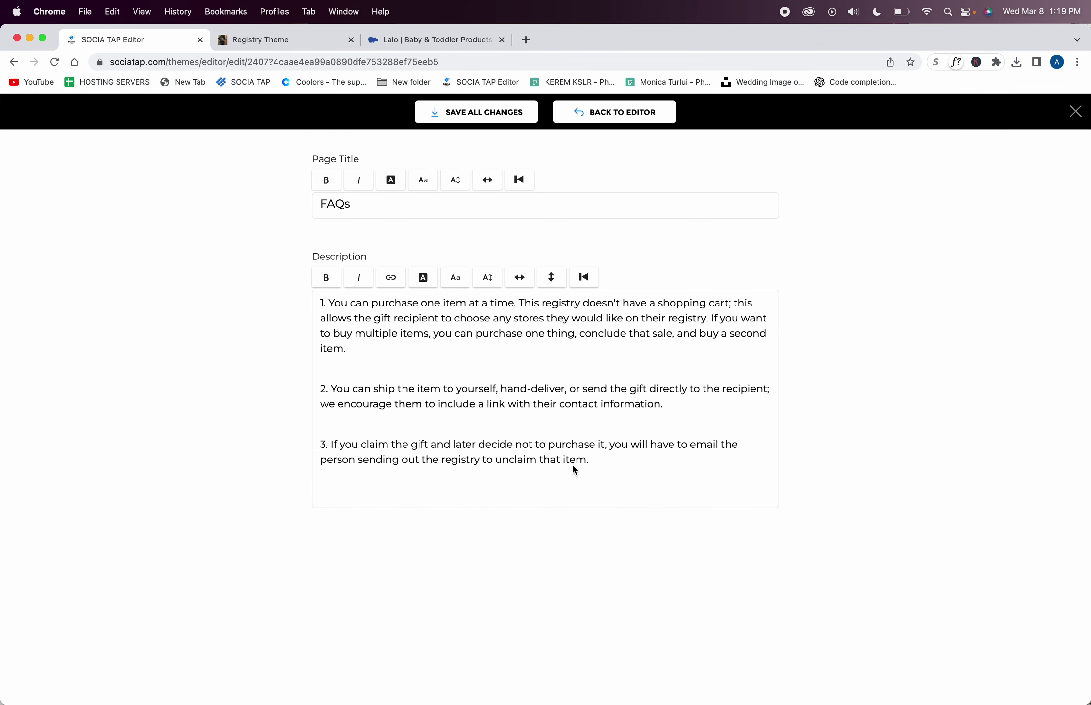
pyautogui.scroll(6, 572, 466)
pyautogui.click(613, 114)
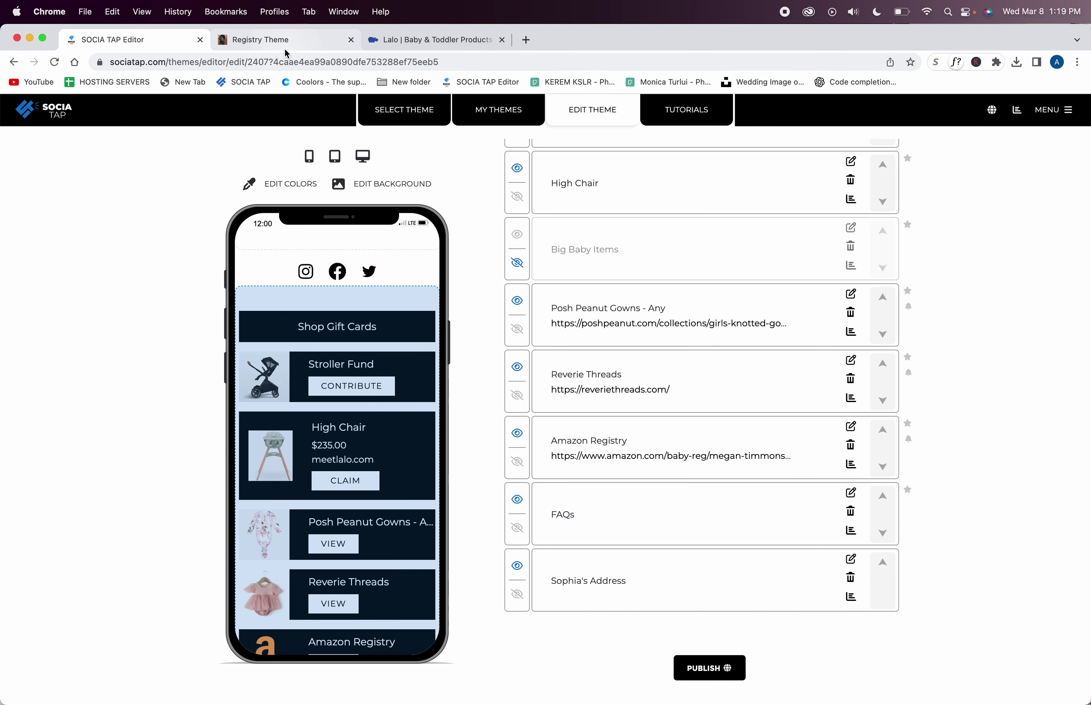
# View the FAQs page with its three numbered answers on the live registry, then return to the editor
pyautogui.click(285, 45)
pyautogui.click(552, 574)
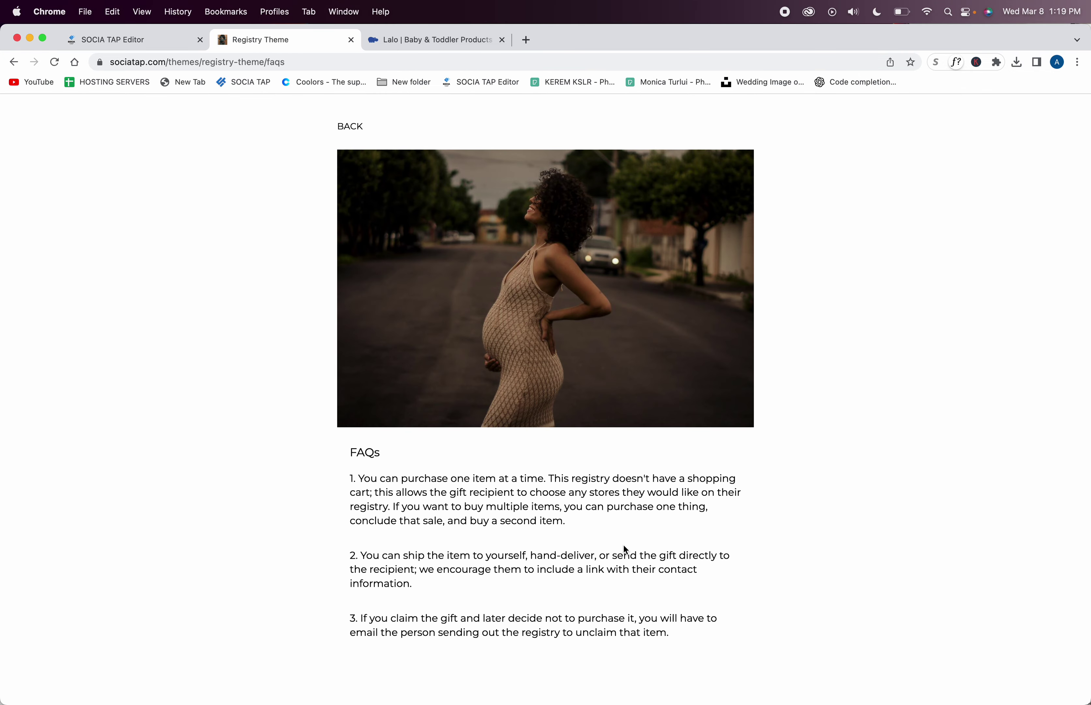
pyautogui.click(348, 133)
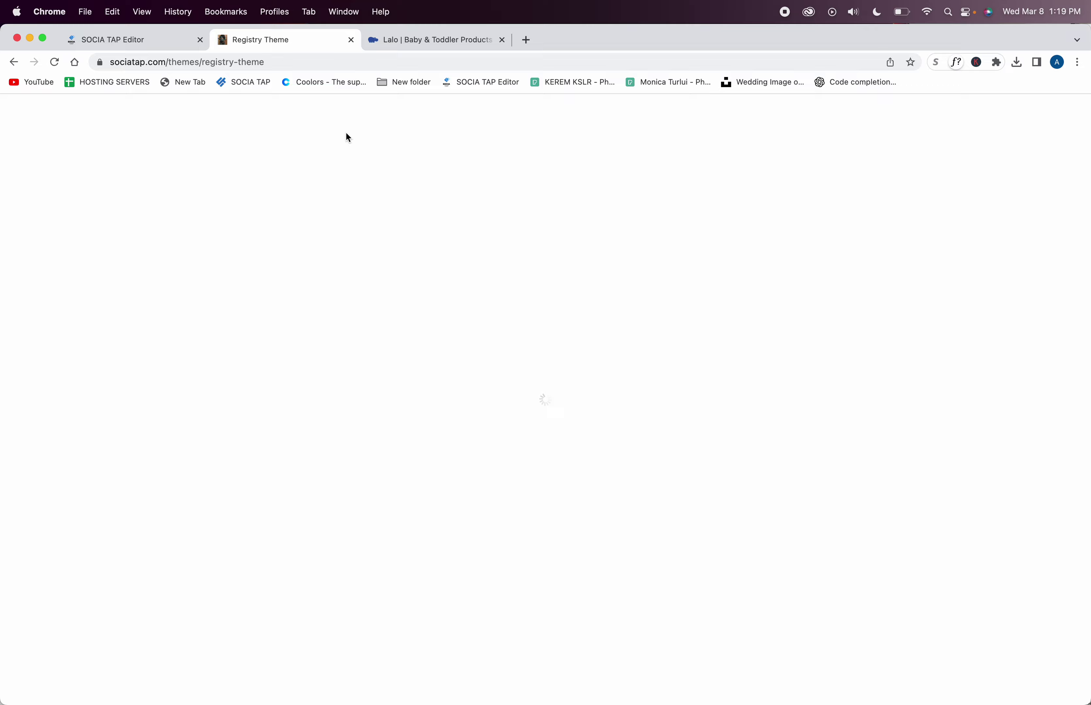
pyautogui.click(133, 38)
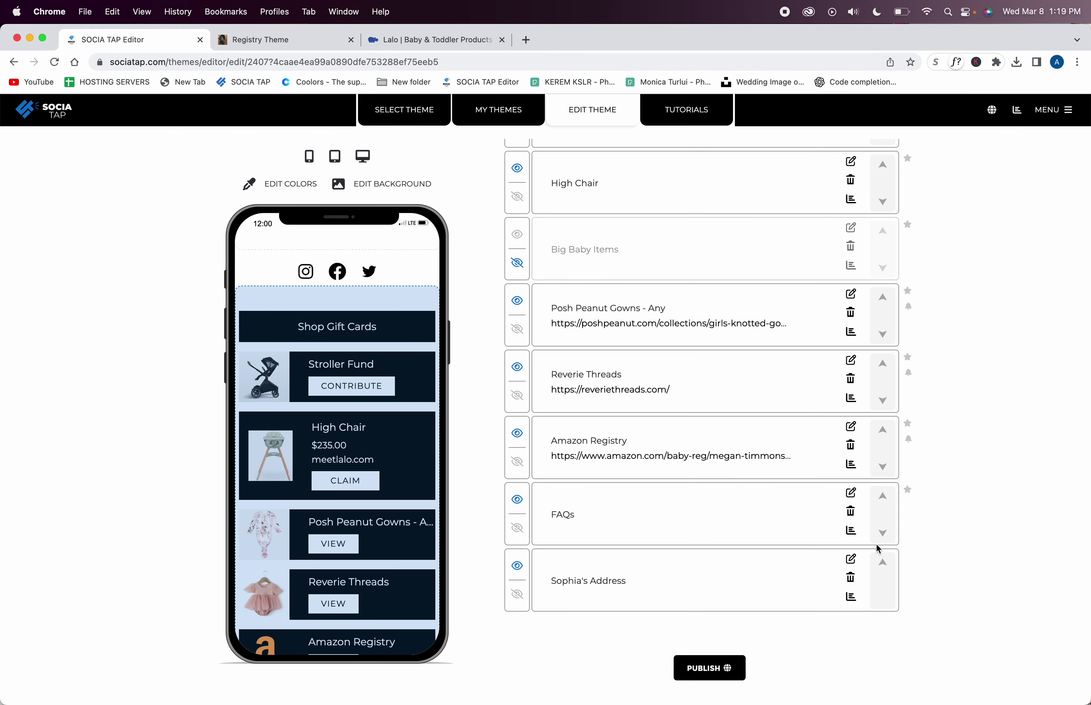
# Review the address card item's contact settings and close them back to the item list
pyautogui.click(850, 559)
pyautogui.scroll(-2, 754, 567)
pyautogui.scroll(-10, 754, 567)
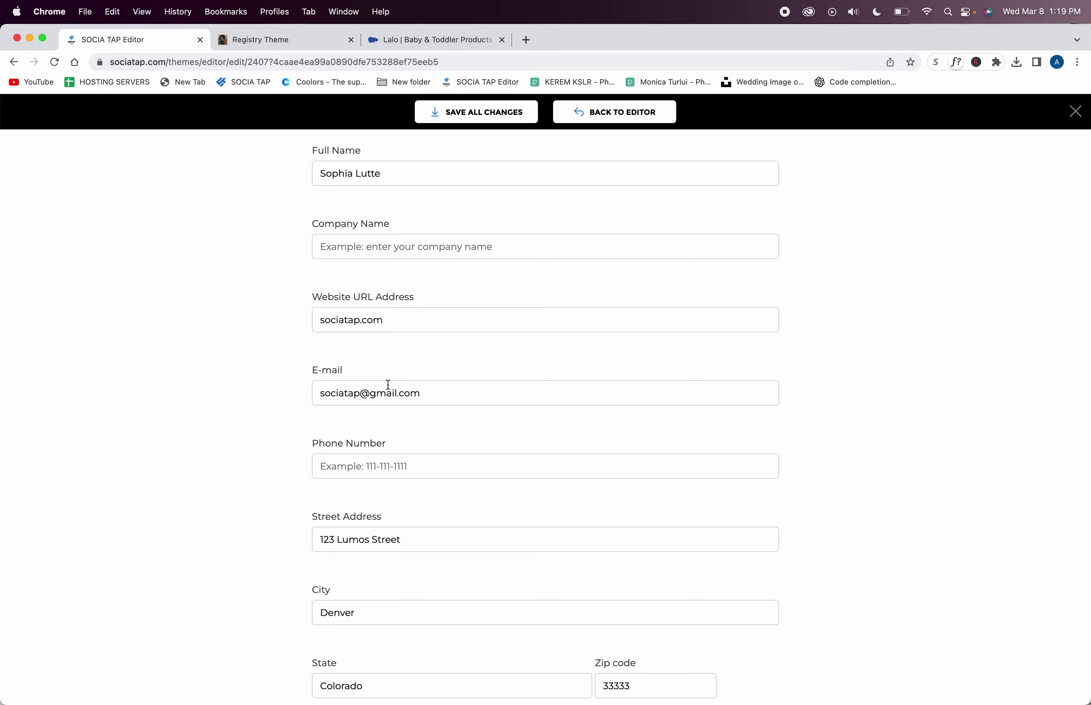
pyautogui.scroll(-5, 392, 382)
pyautogui.scroll(15, 394, 383)
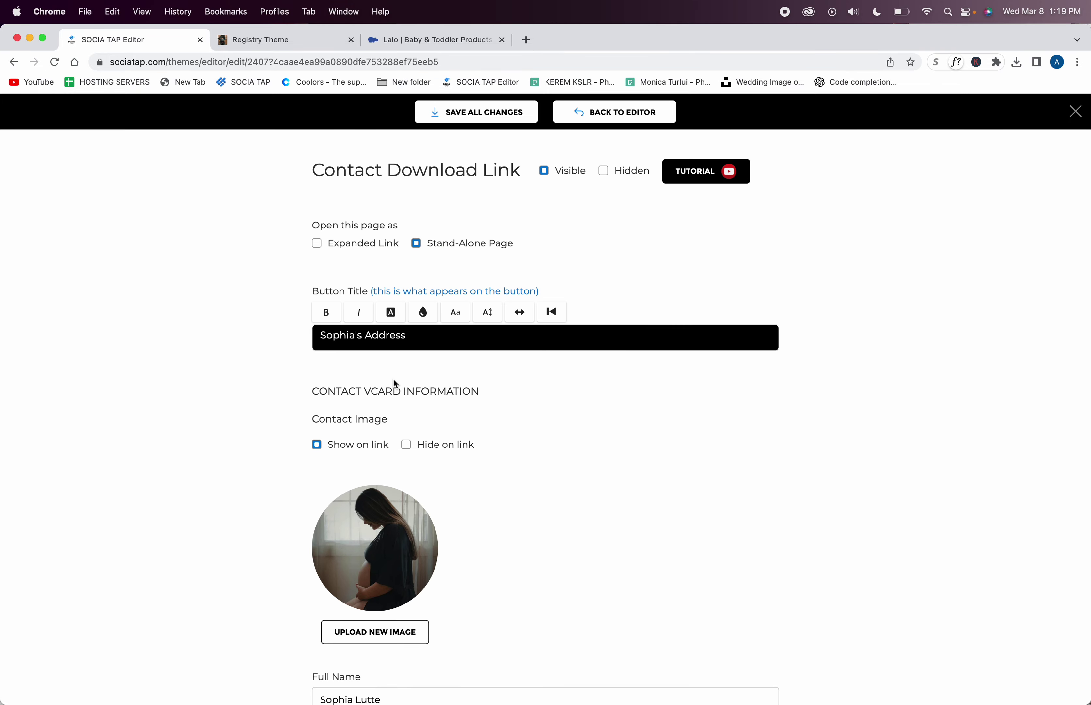
pyautogui.click(614, 112)
# Expand the address card on the live registry to show photo, e-mail, website, address and Download Contact
pyautogui.click(283, 40)
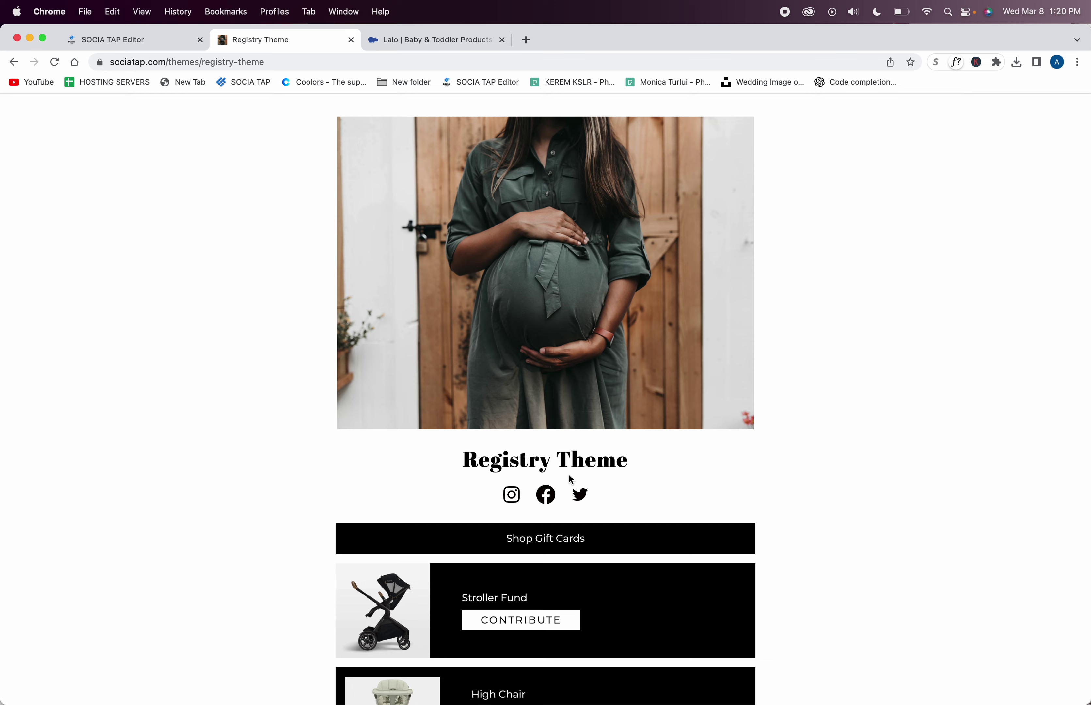
pyautogui.scroll(-12, 572, 479)
pyautogui.click(496, 653)
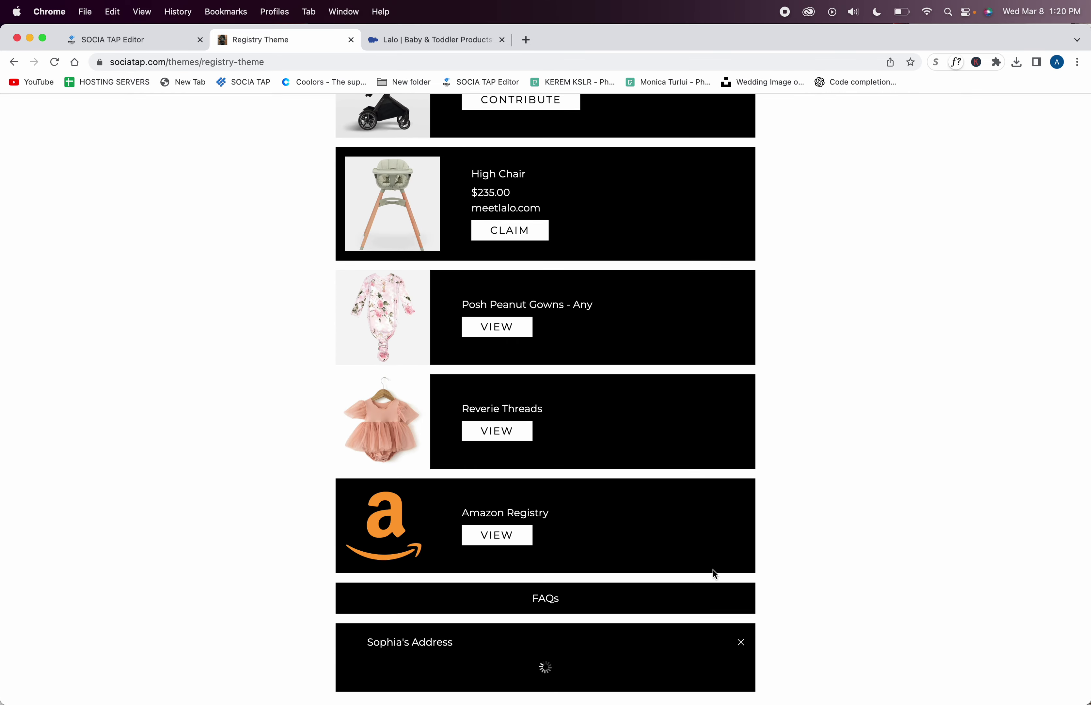
pyautogui.scroll(-6, 715, 574)
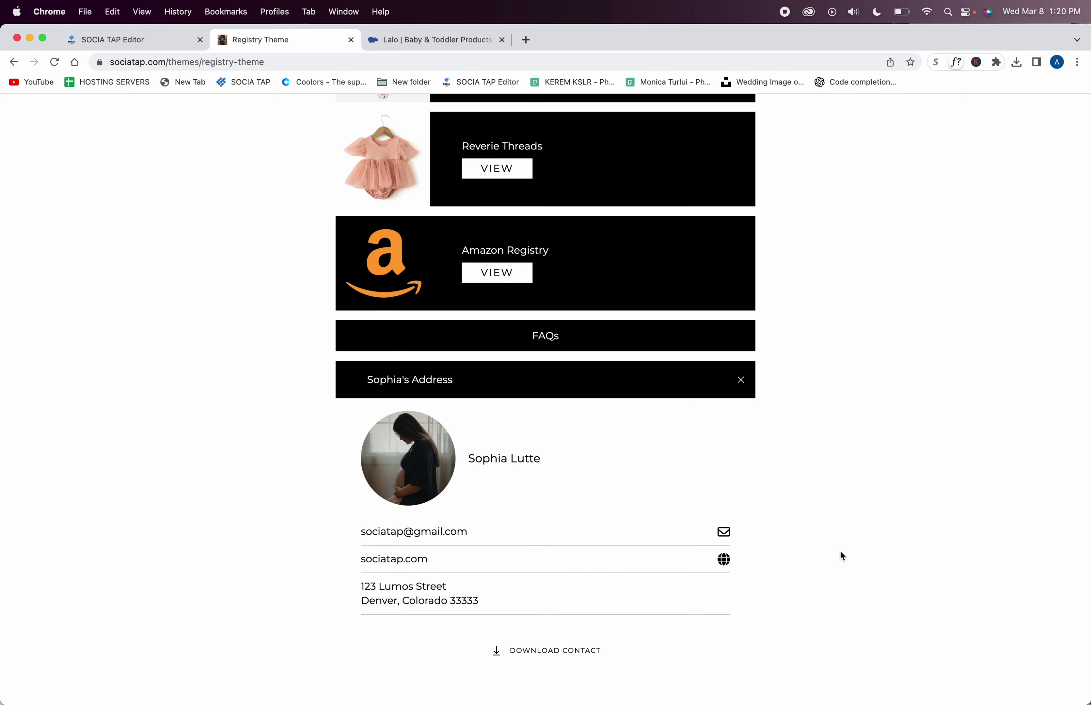
# Bring the theme editor's item list and phone preview back, briefly opening and closing the MENU dropdown
pyautogui.click(157, 40)
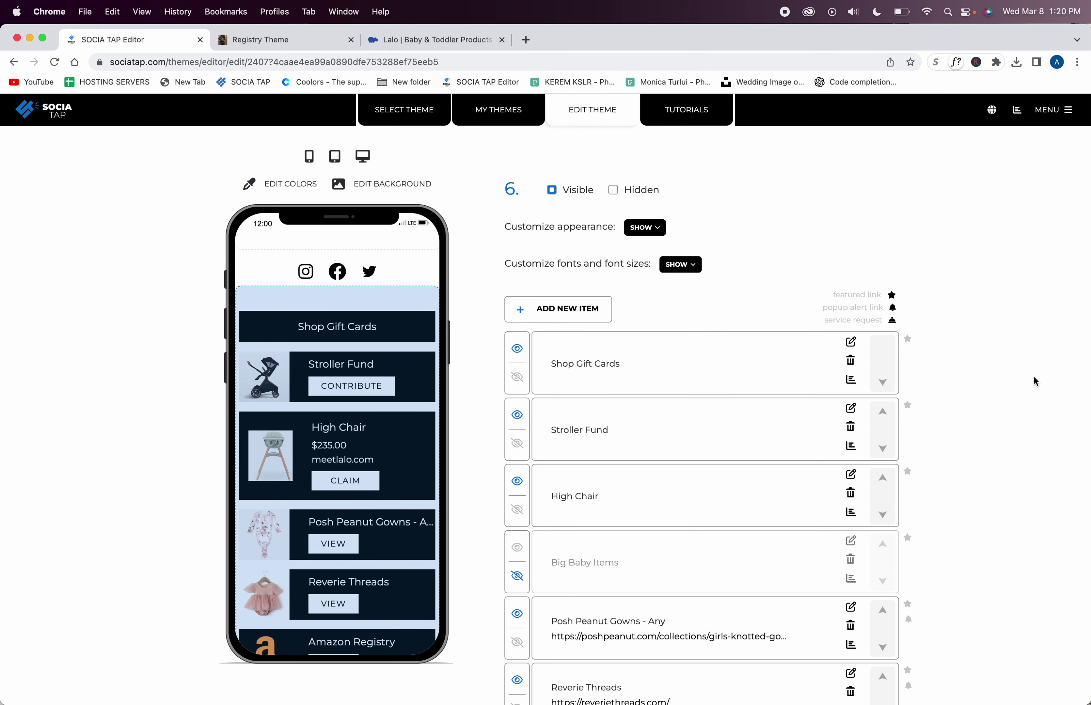
pyautogui.click(1070, 111)
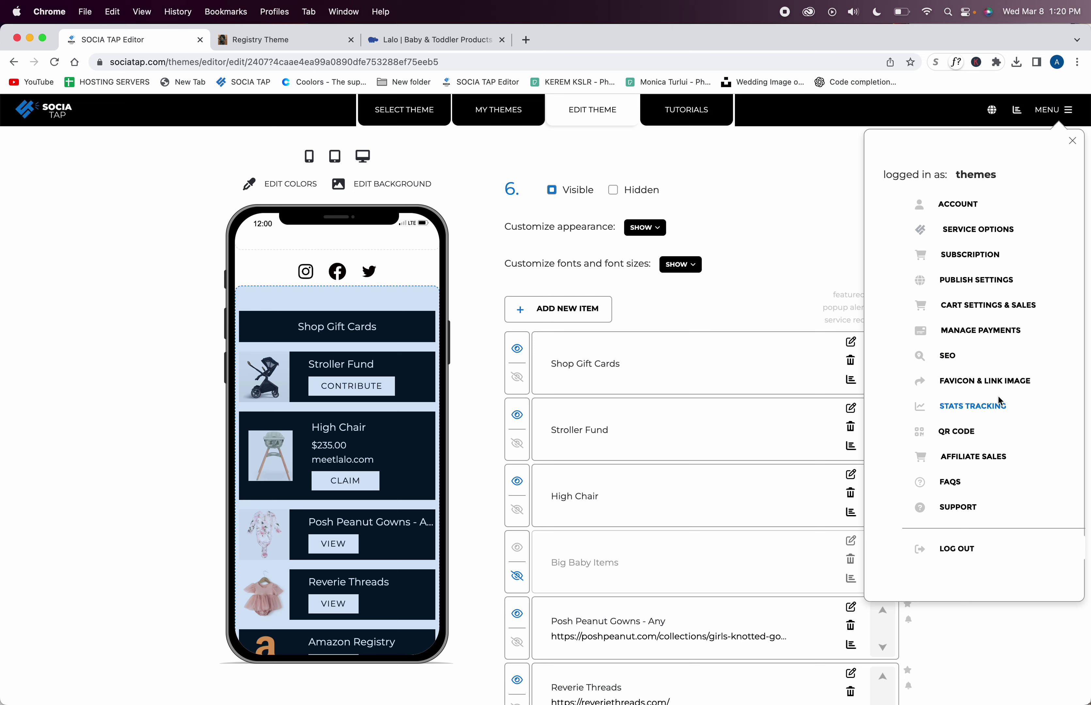
pyautogui.click(1072, 141)
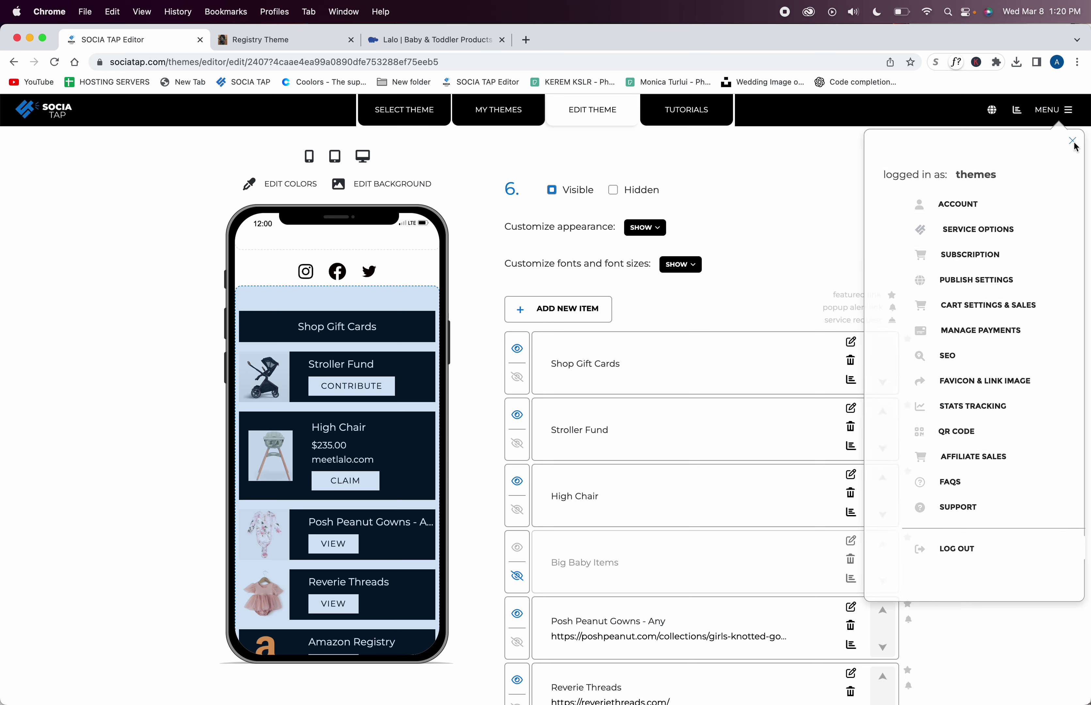